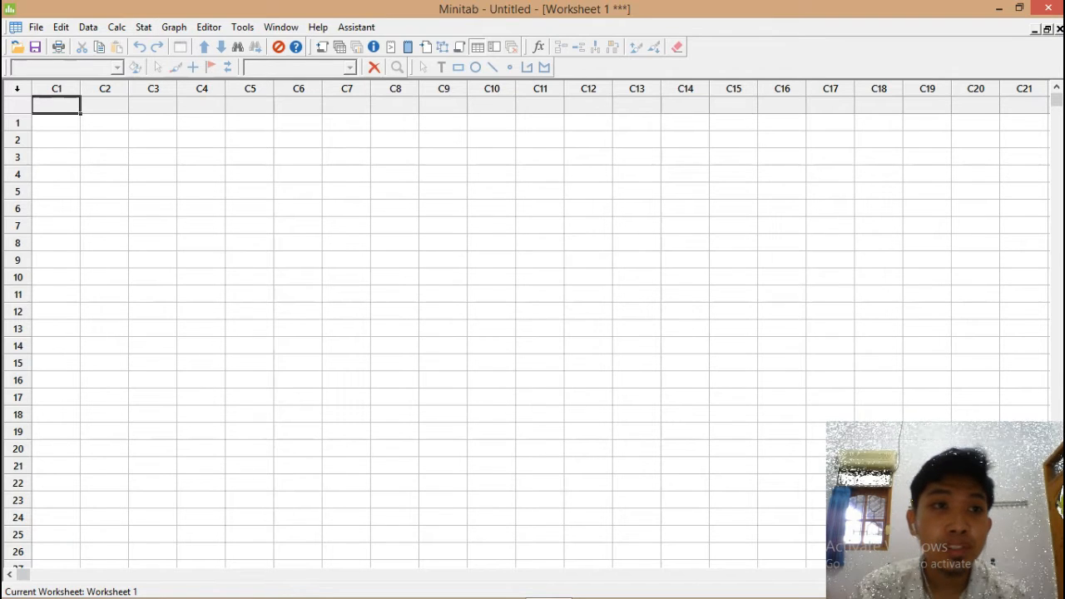
Open the Latihan Bar Chart worksheet from the Kerja > Improvement Training folder on drive D, adding its copy to the current project
key("alt+f")
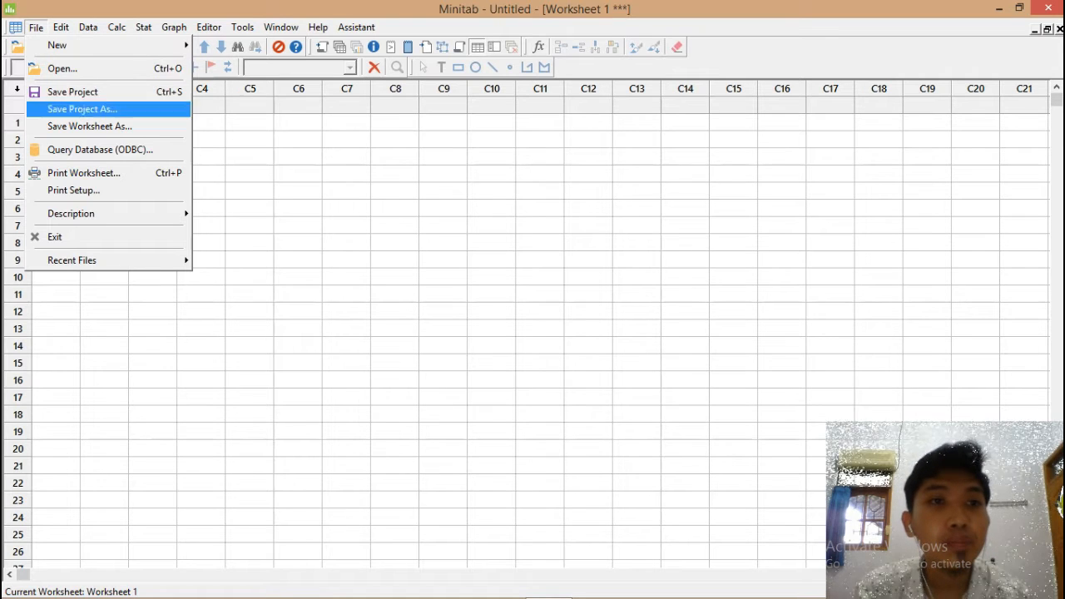
left_click(249, 123)
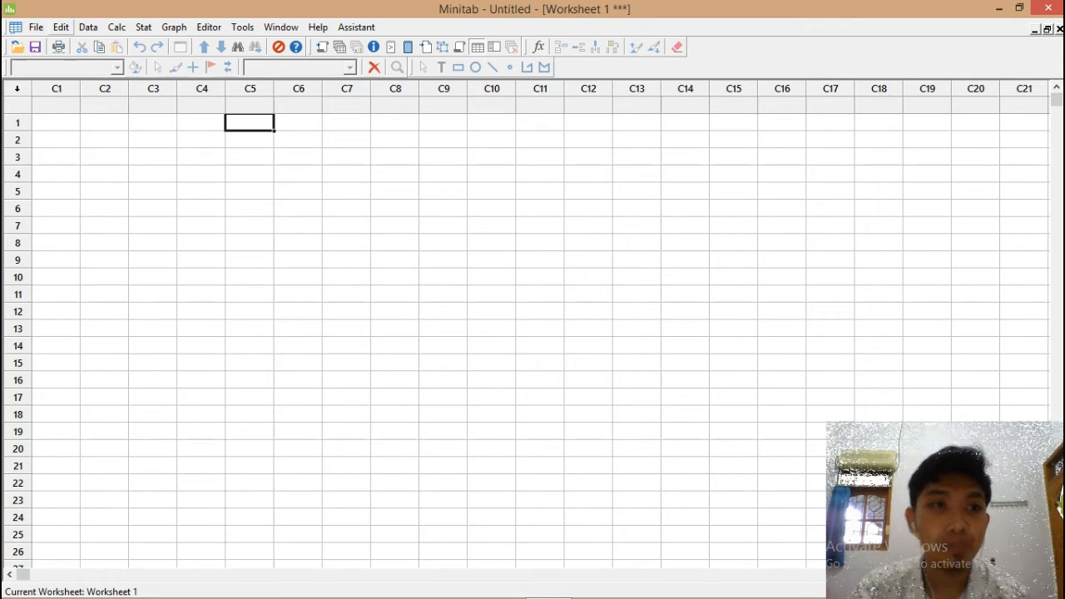
left_click(36, 28)
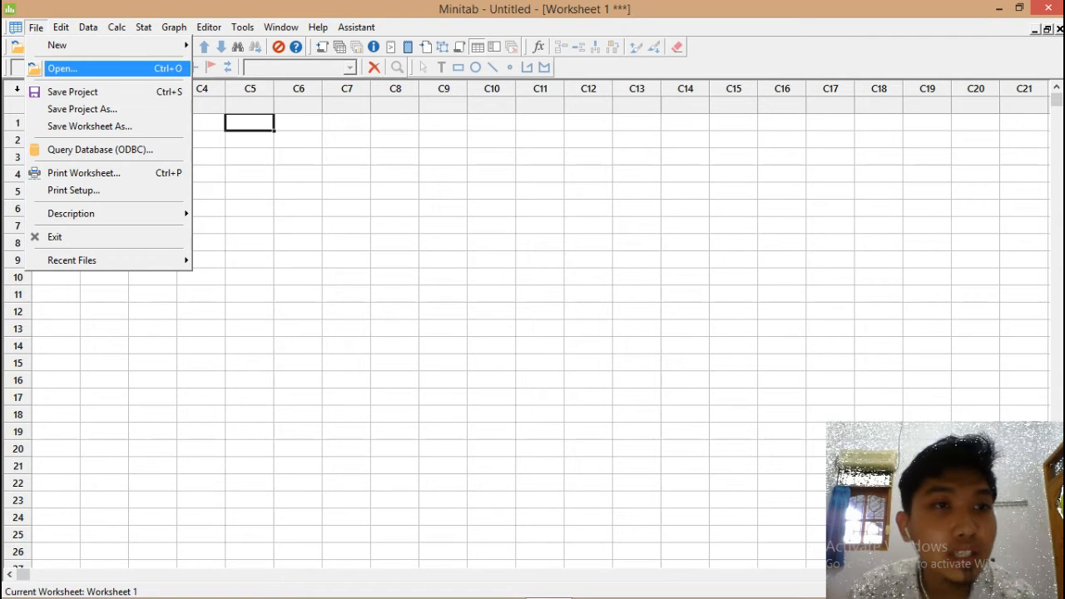
left_click(62, 69)
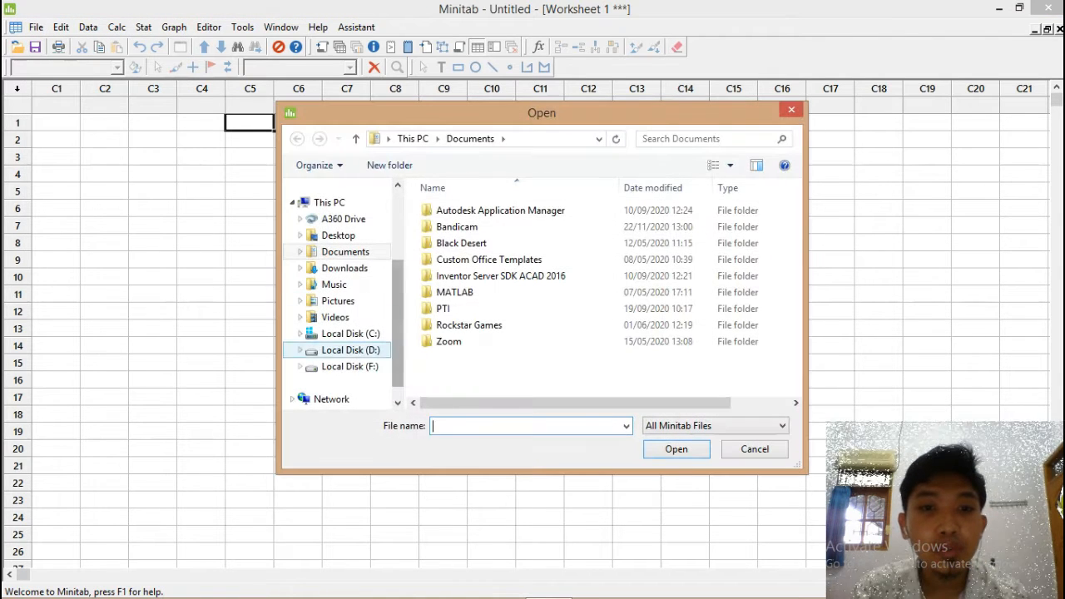
left_click(347, 349)
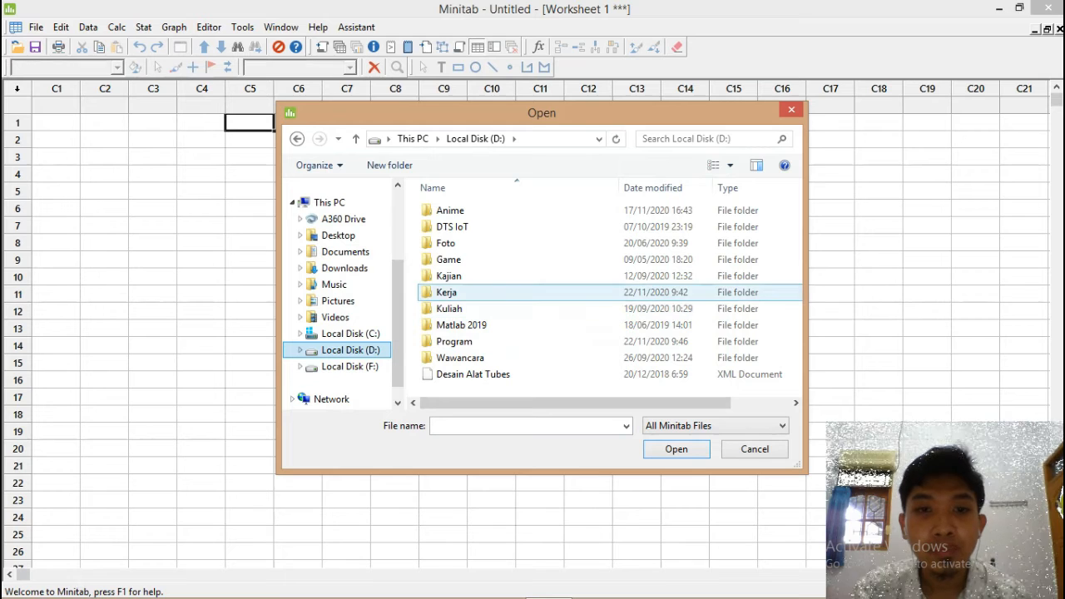
double_click(447, 292)
double_click(483, 226)
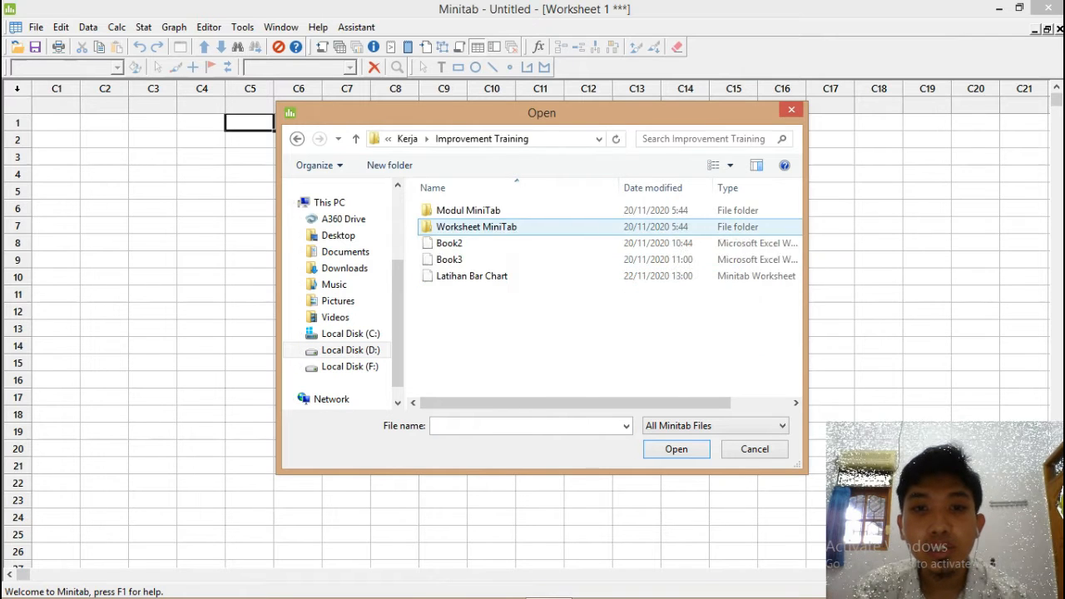
left_click(472, 275)
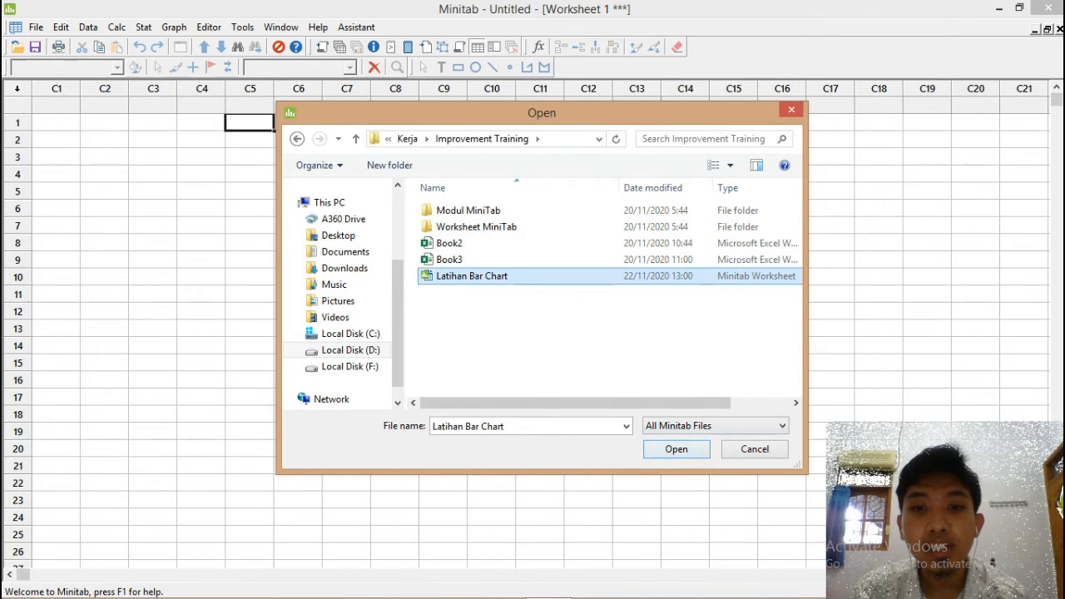
left_click(677, 449)
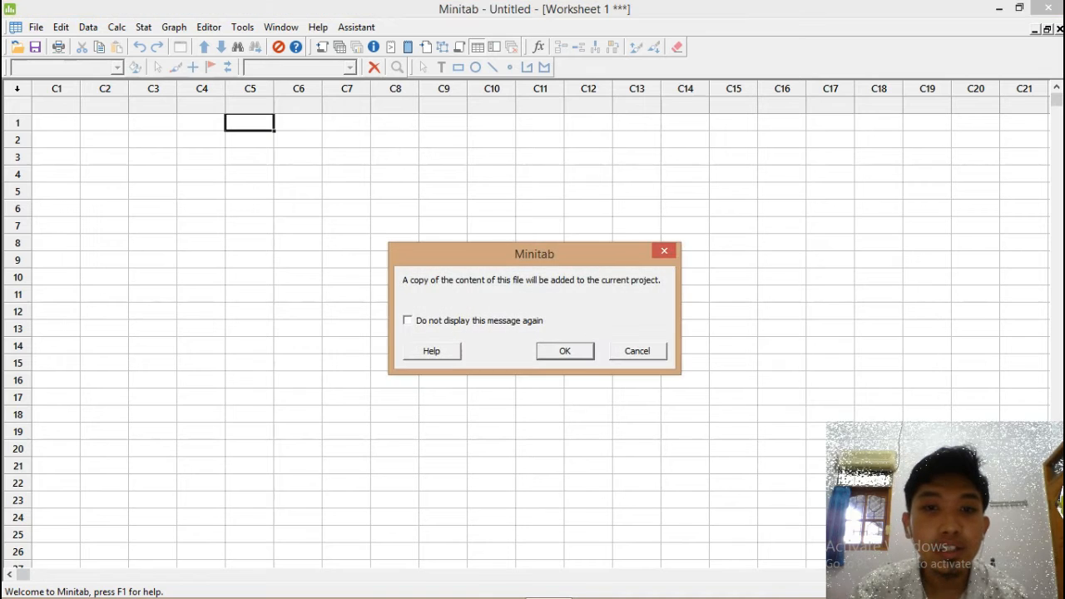
key("Return")
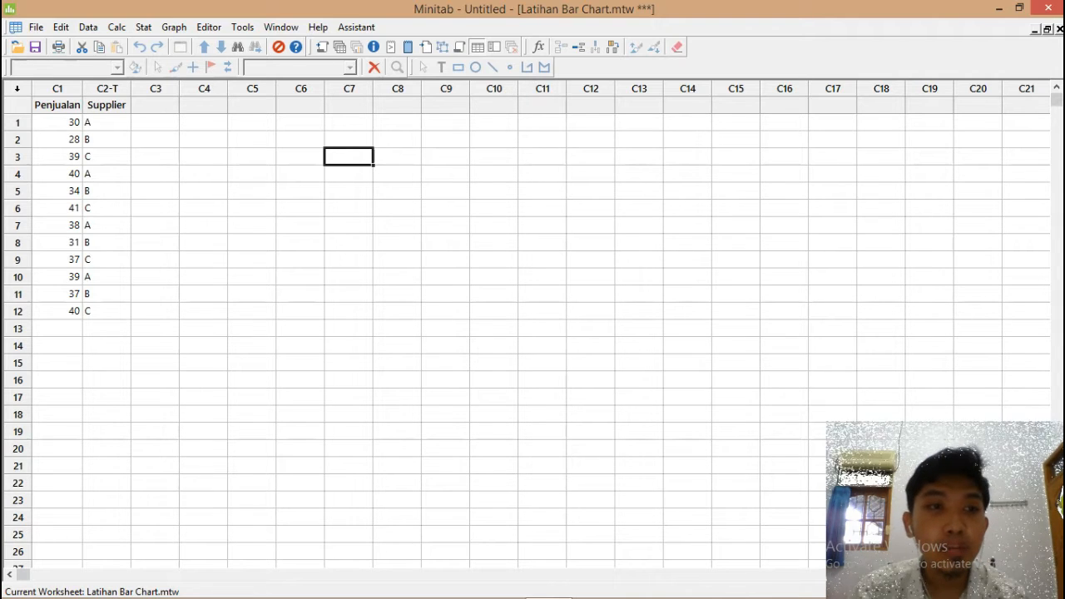
Start a simple one-Y bar chart whose bars represent a function of a variable
left_click(143, 27)
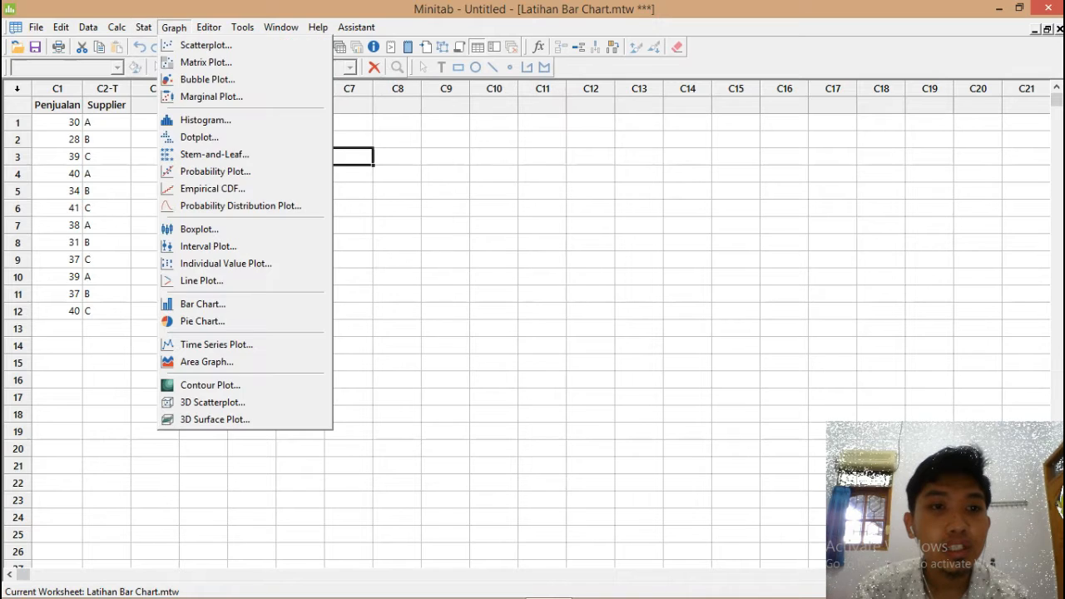
left_click(174, 27)
left_click(174, 27)
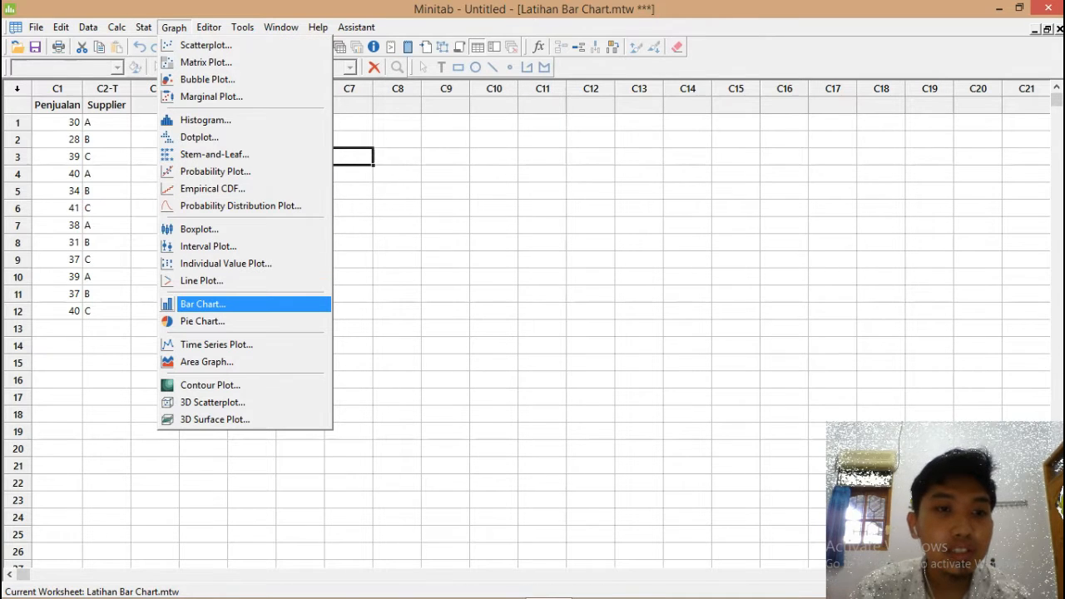
left_click(218, 304)
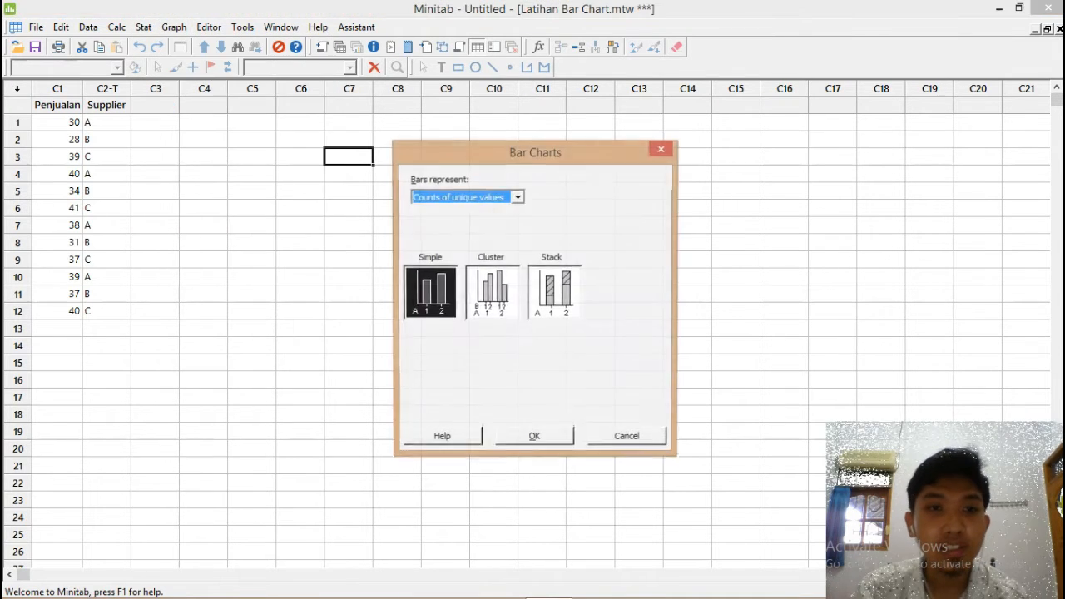
left_click(517, 198)
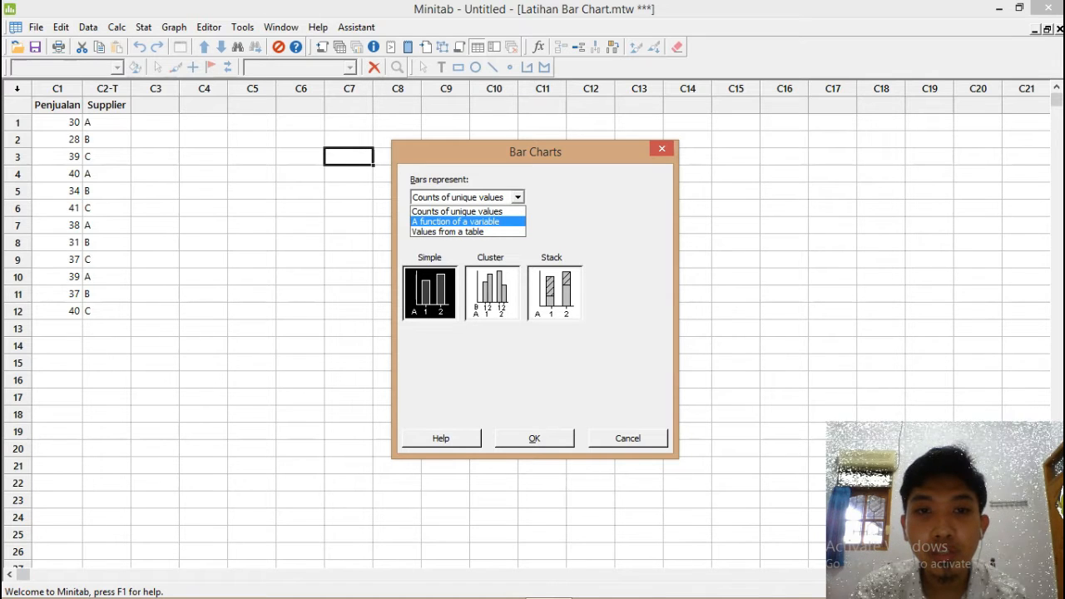
left_click(456, 222)
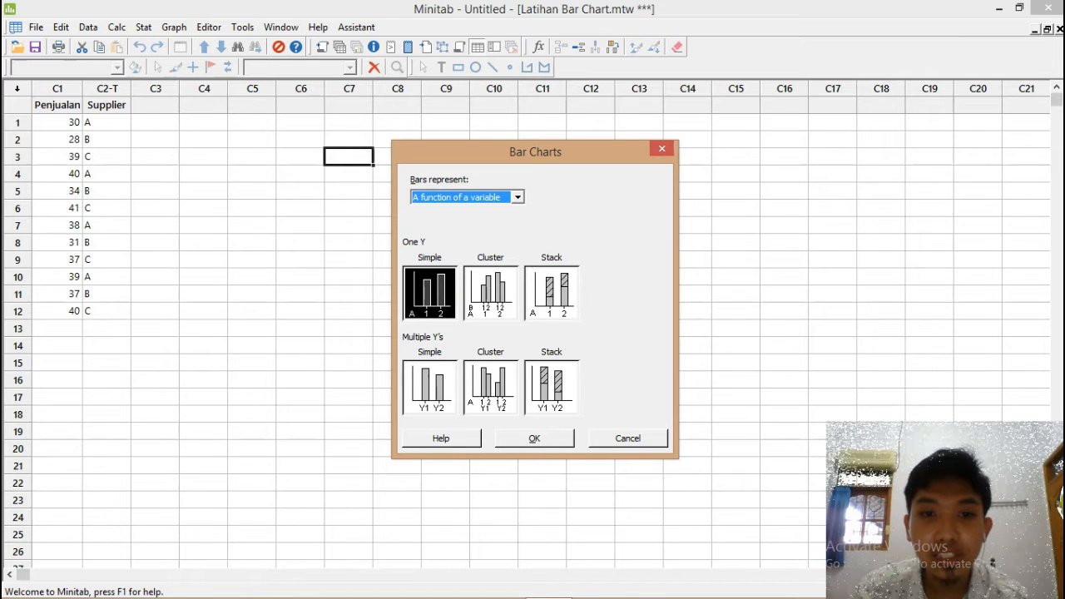
left_click(535, 438)
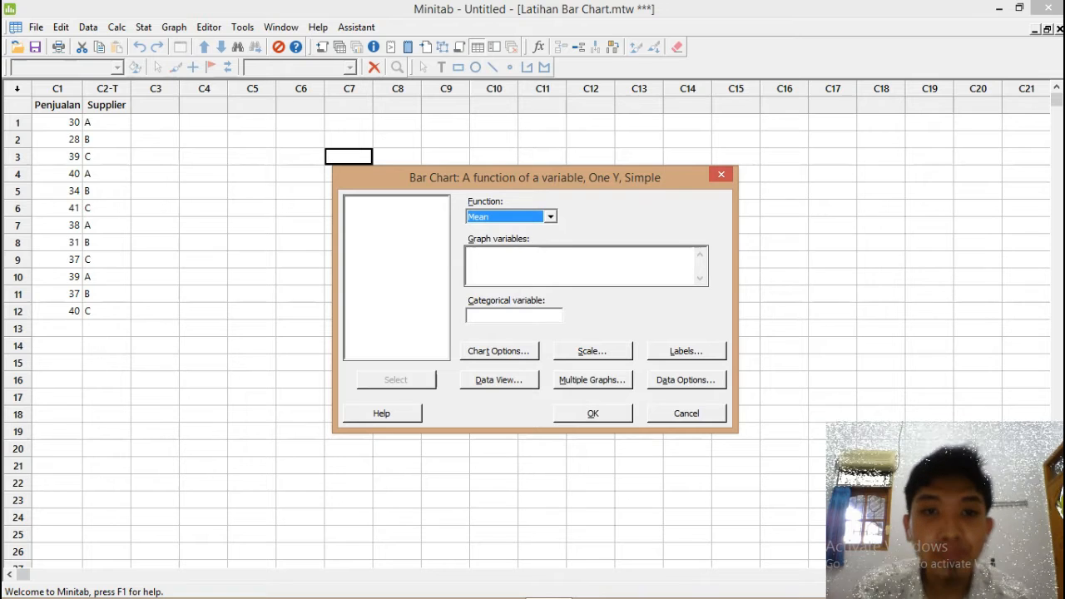
Create the bar chart using the Mean function, with Penjualan as graph variable and Supplier as categorical variable
left_click(550, 217)
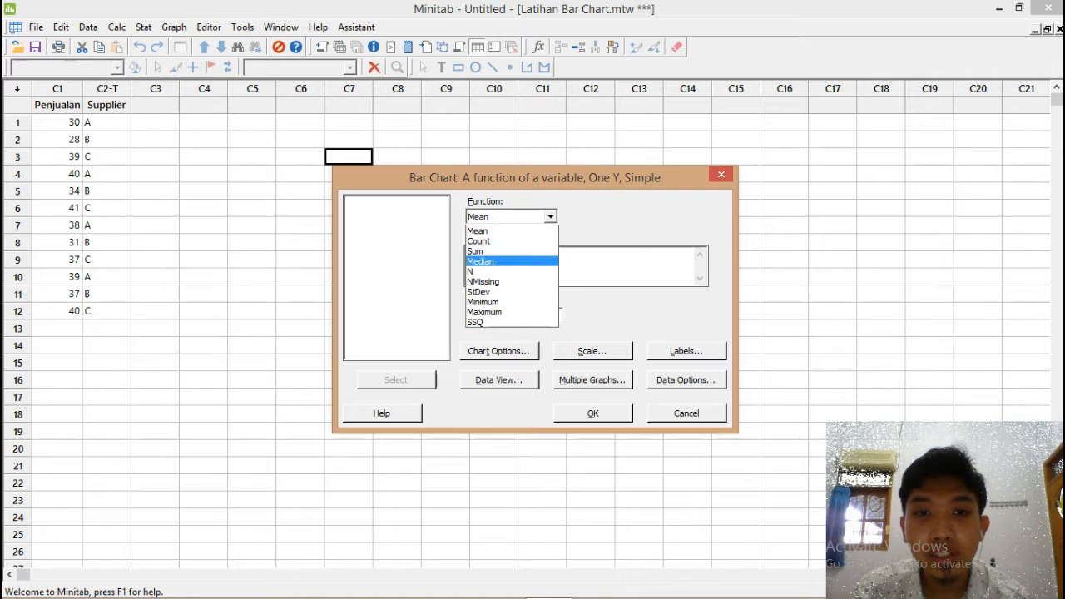
left_click(476, 230)
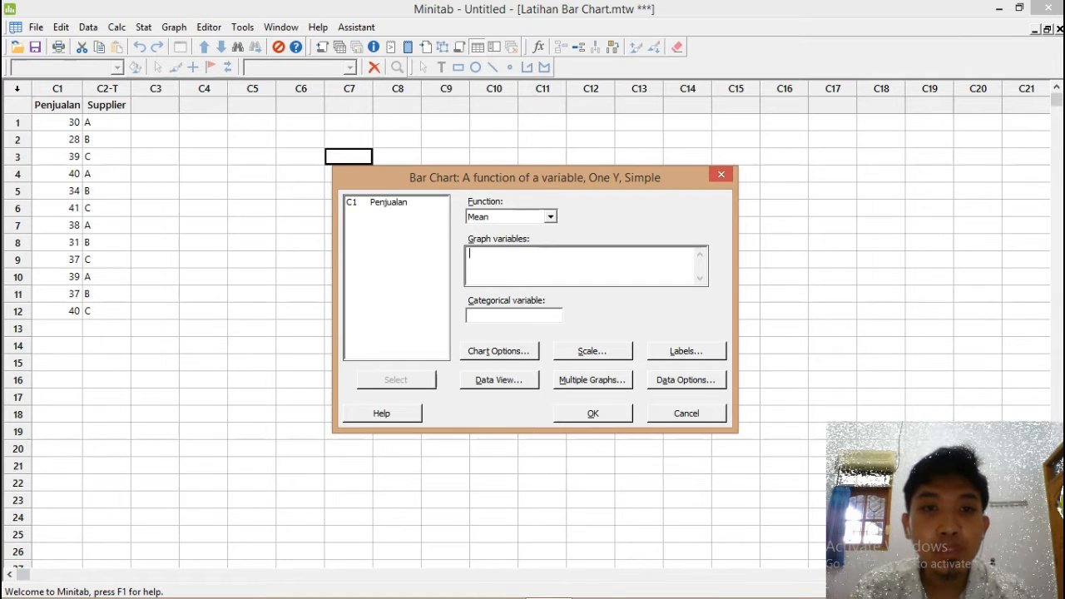
left_click(389, 202)
left_click(395, 380)
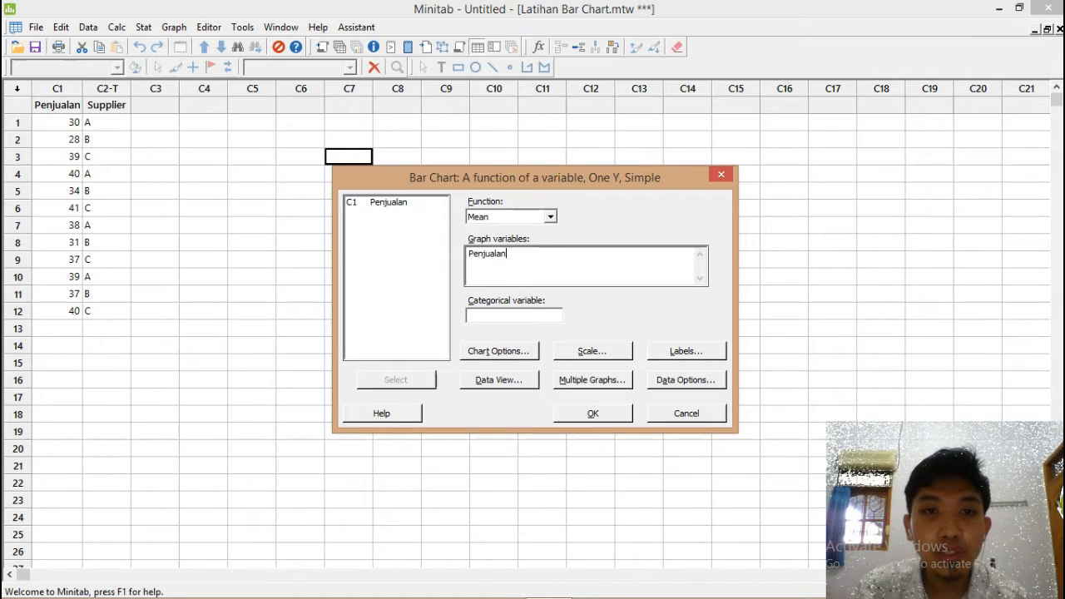
left_click(513, 315)
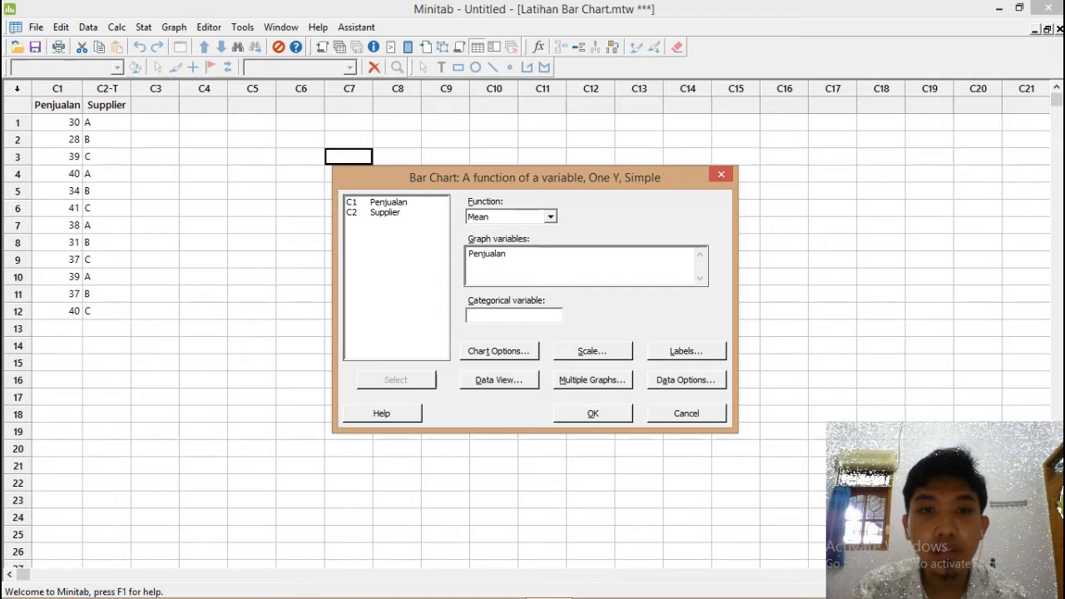
double_click(385, 212)
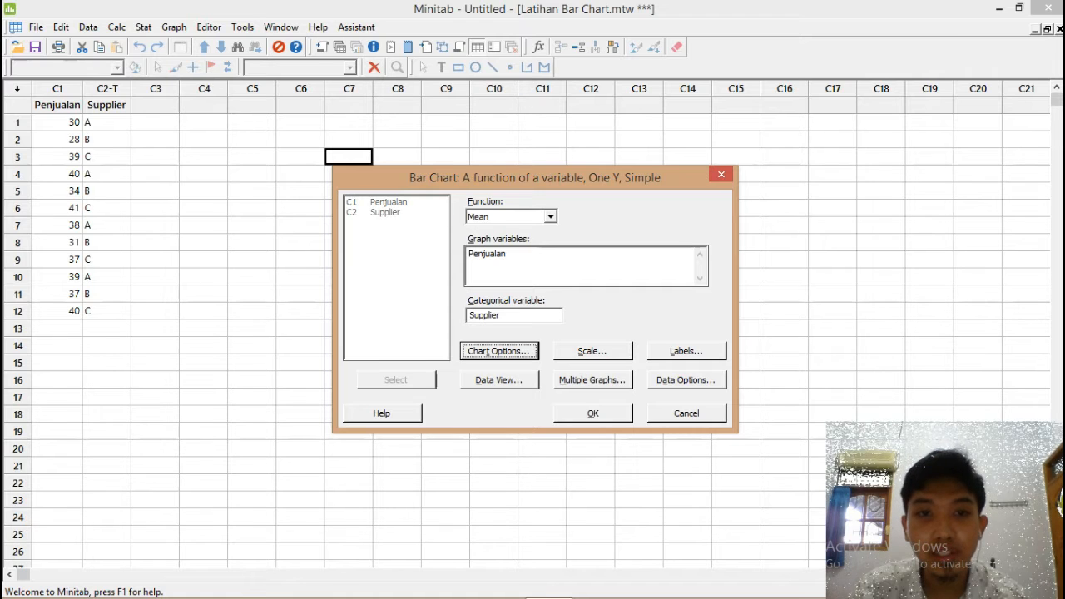
left_click(593, 414)
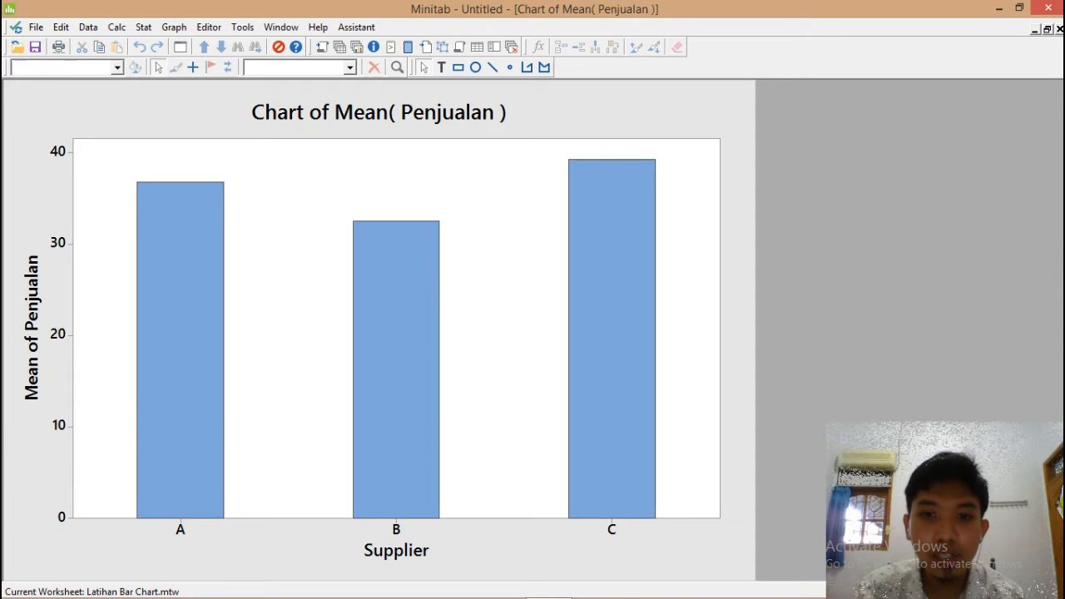
Inspect the mean value of the bar for supplier B in the chart
left_click(396, 349)
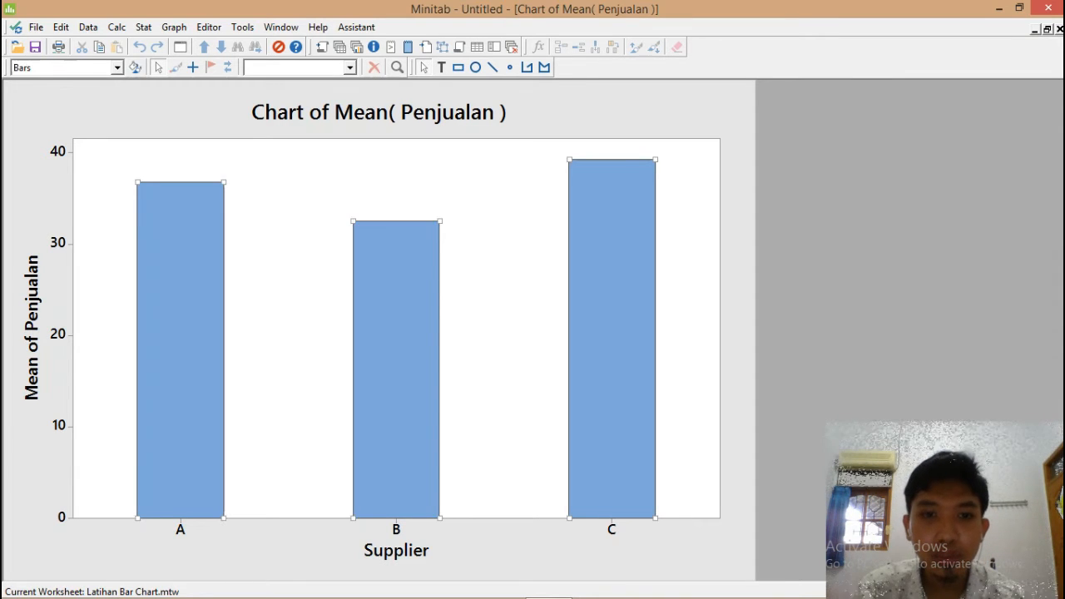
mouse_move(396, 331)
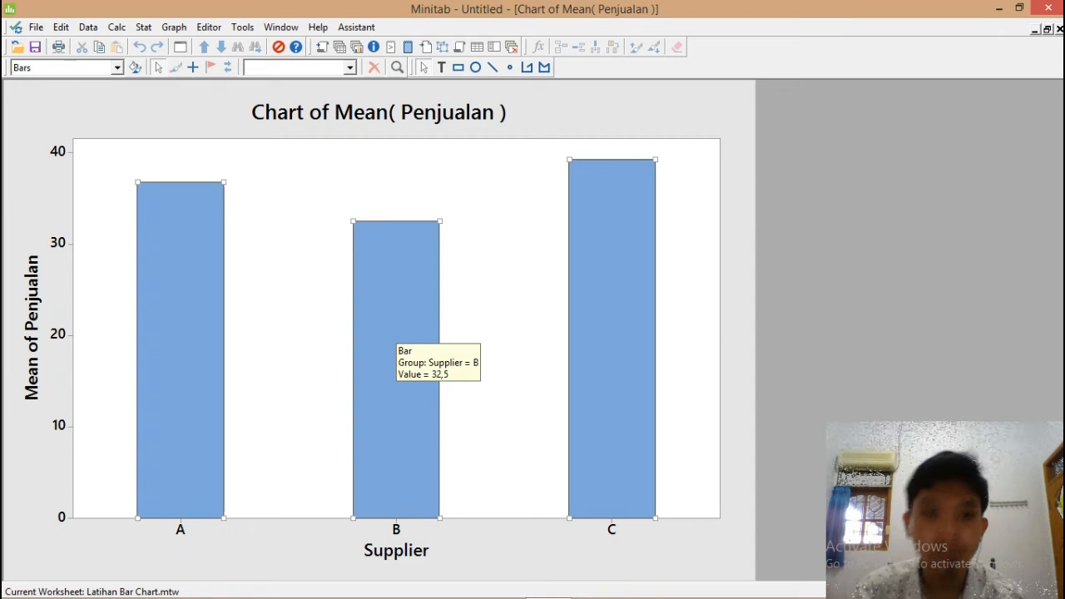
left_click(493, 321)
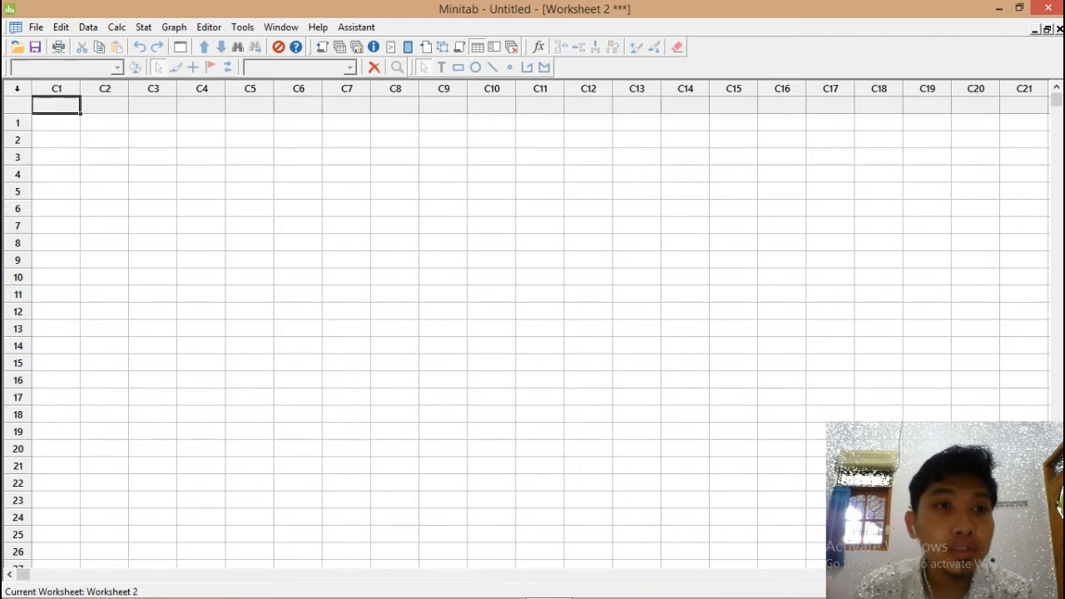
Open the Latihan Time Series 18-1 worksheet from the Worksheet MiniTab folder, adding its copy to the current project
left_click(36, 27)
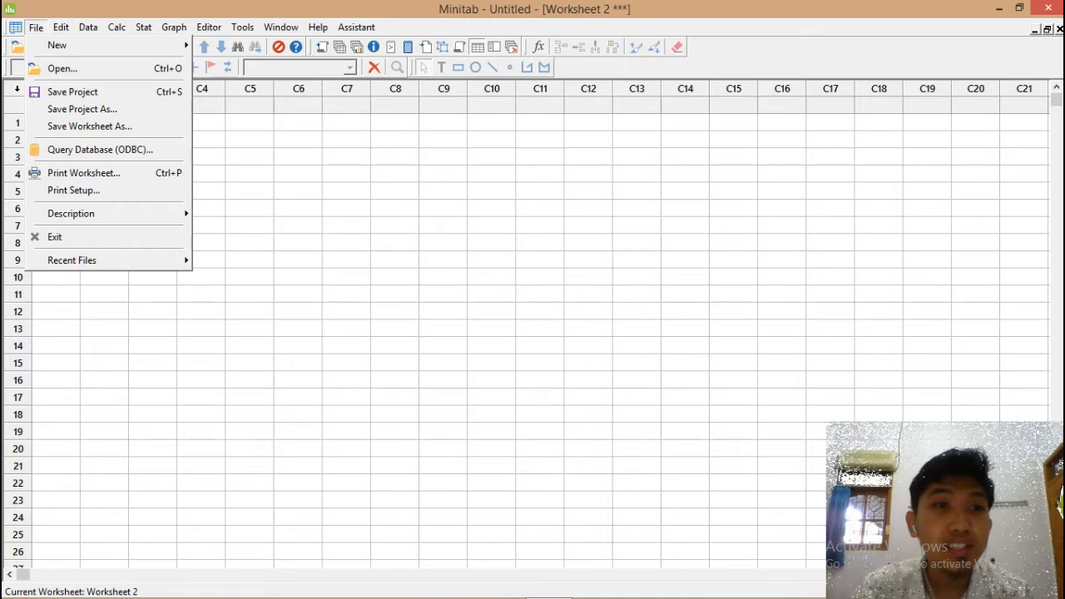
left_click(63, 68)
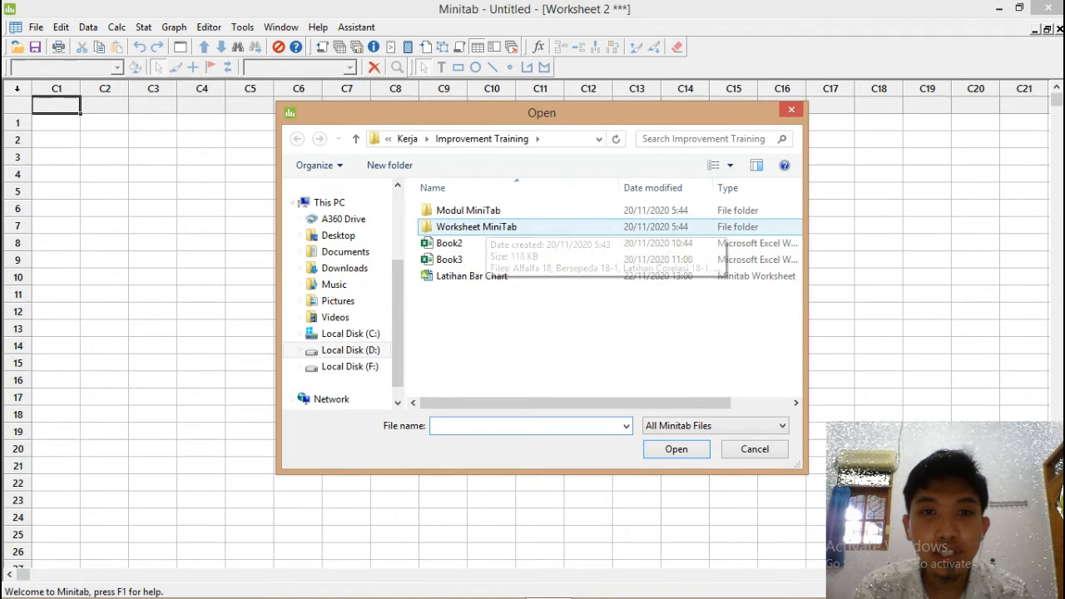
double_click(476, 226)
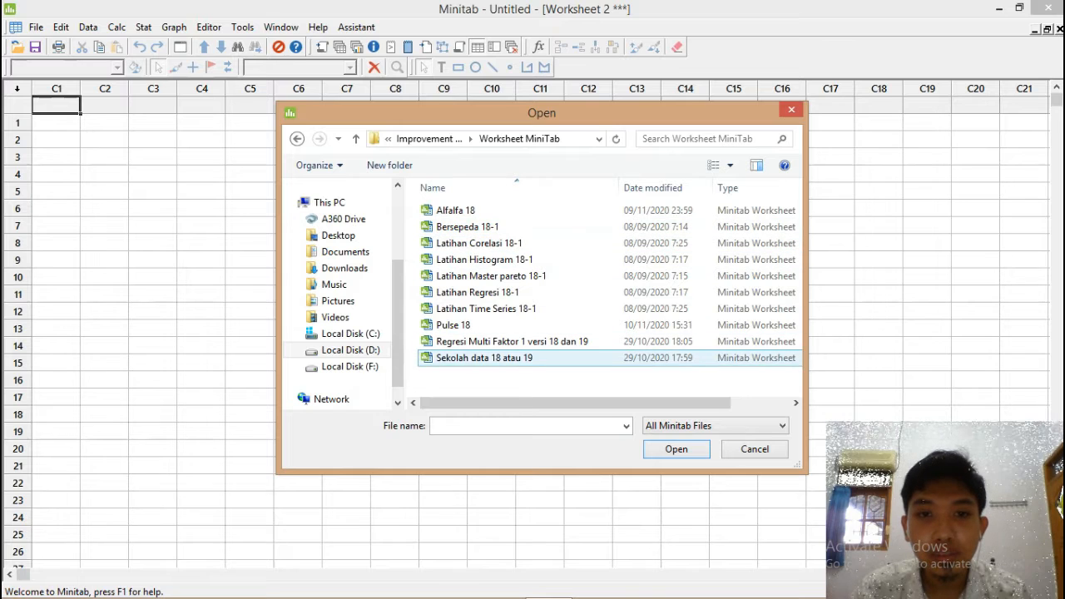
left_click(486, 309)
double_click(486, 309)
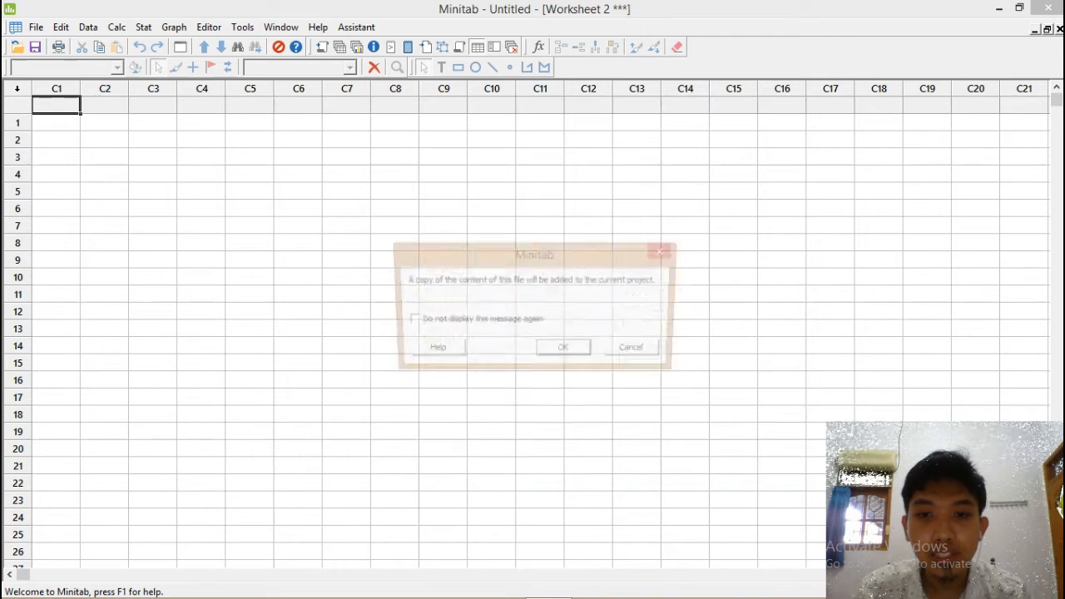
key("Return")
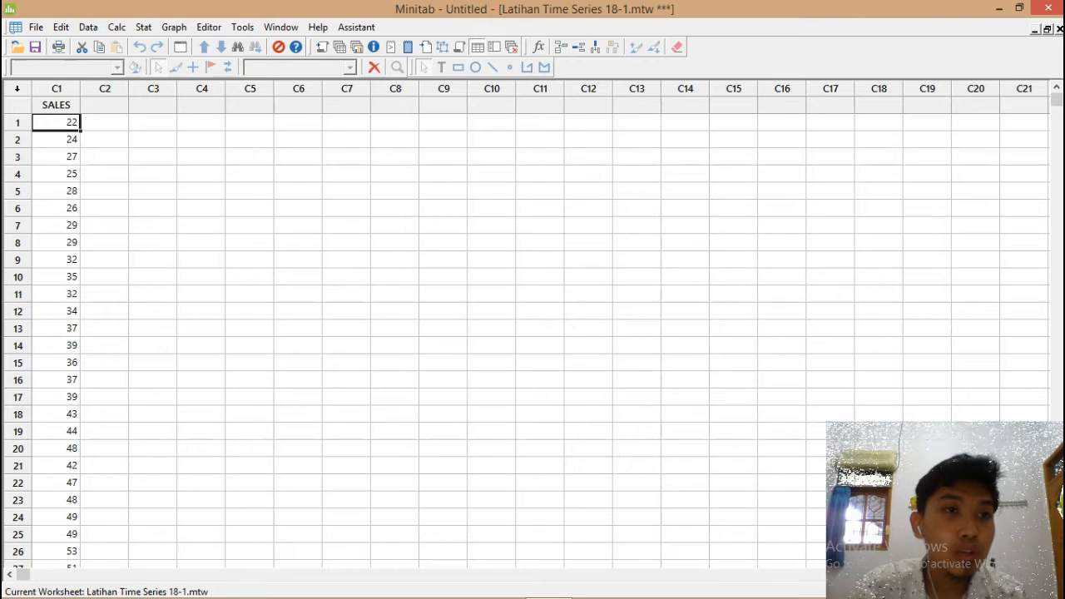
Create a simple time series plot with SALES as the series and examine its connect line
scroll(532, 333, "down", 3)
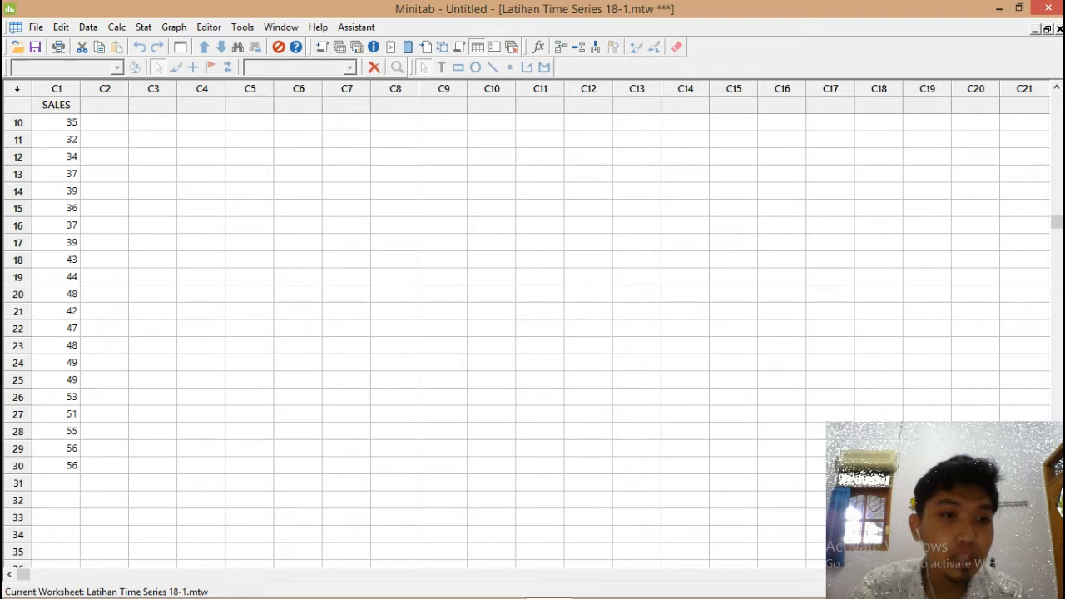
scroll(533, 333, "up", 3)
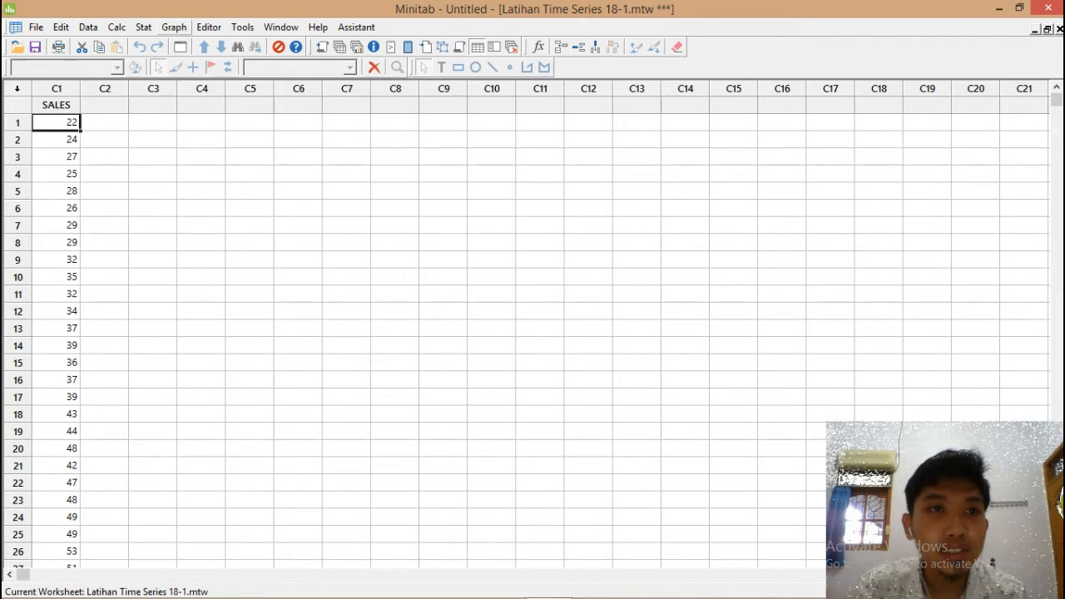
left_click(174, 27)
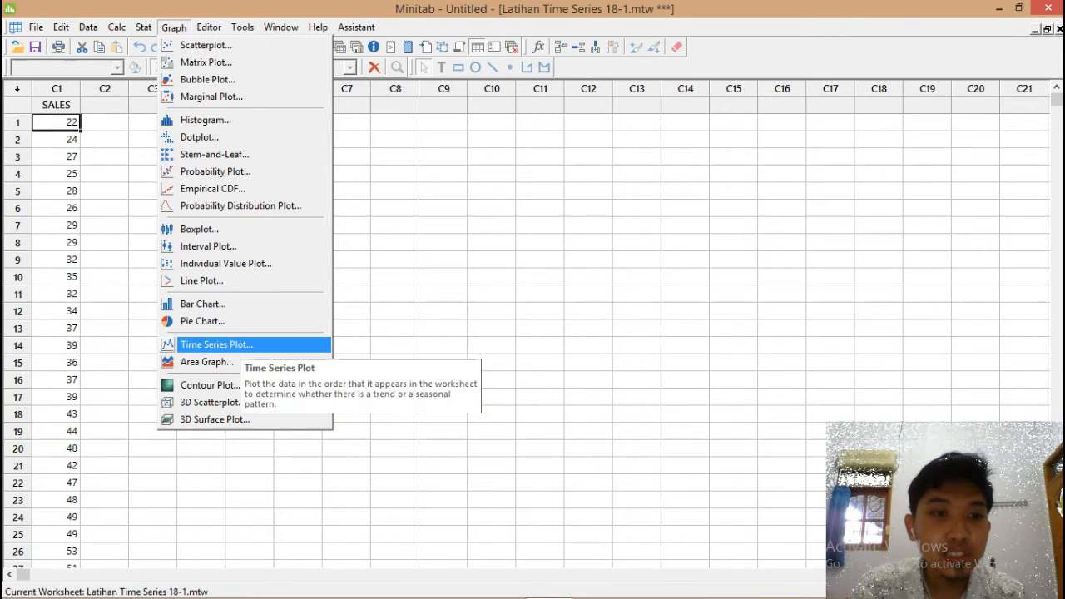
left_click(240, 345)
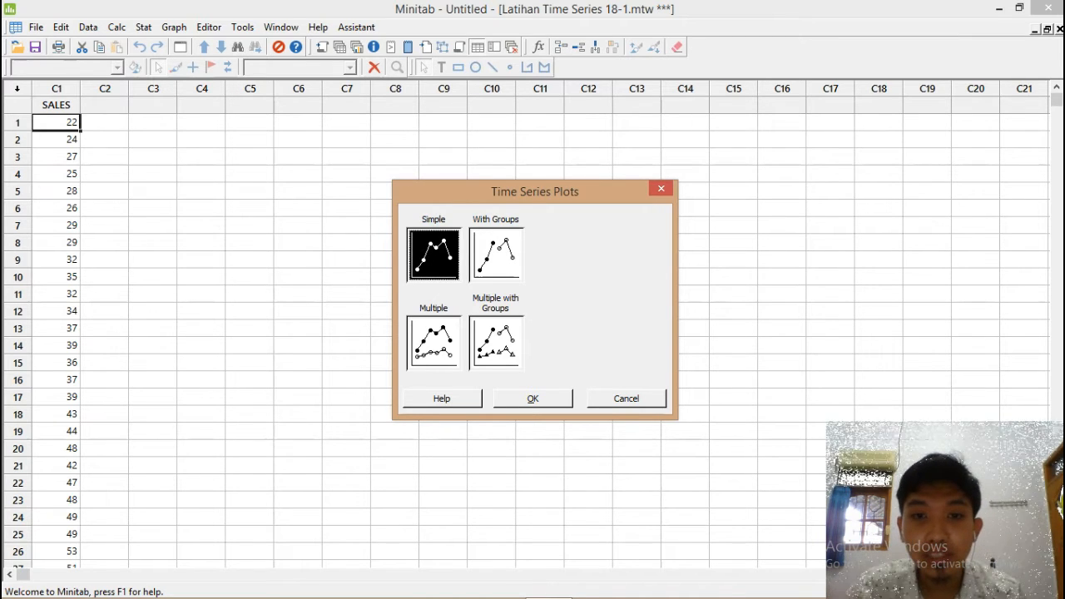
left_click(532, 398)
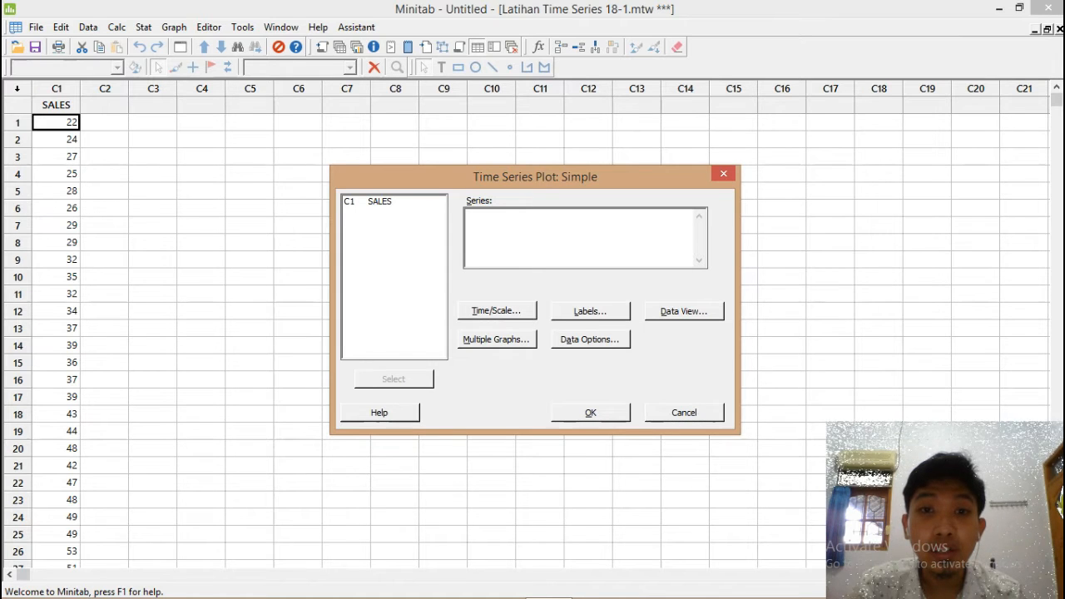
left_click(379, 202)
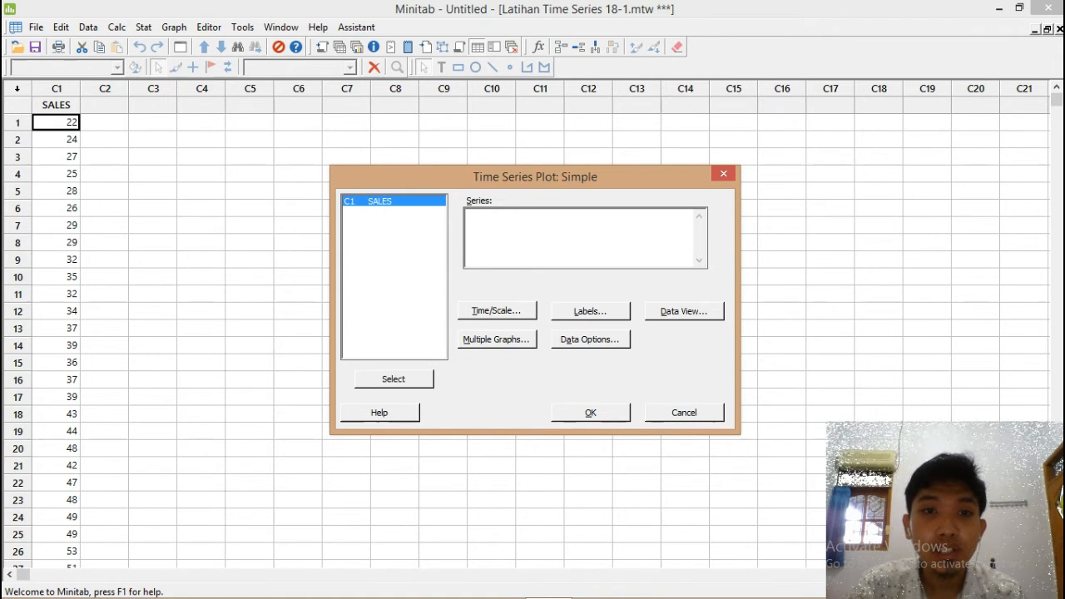
left_click(394, 380)
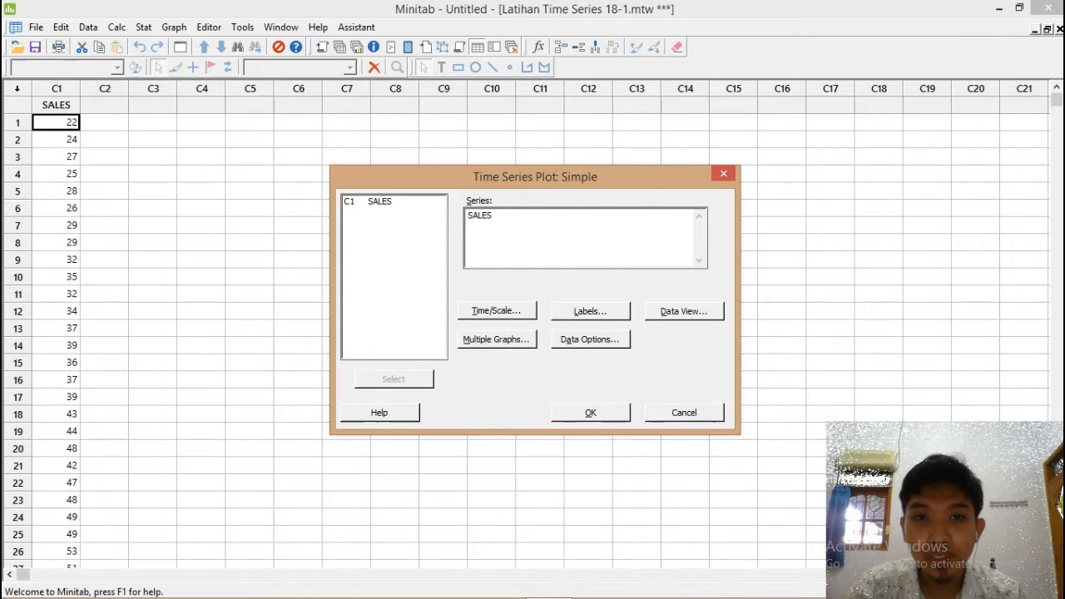
left_click(591, 413)
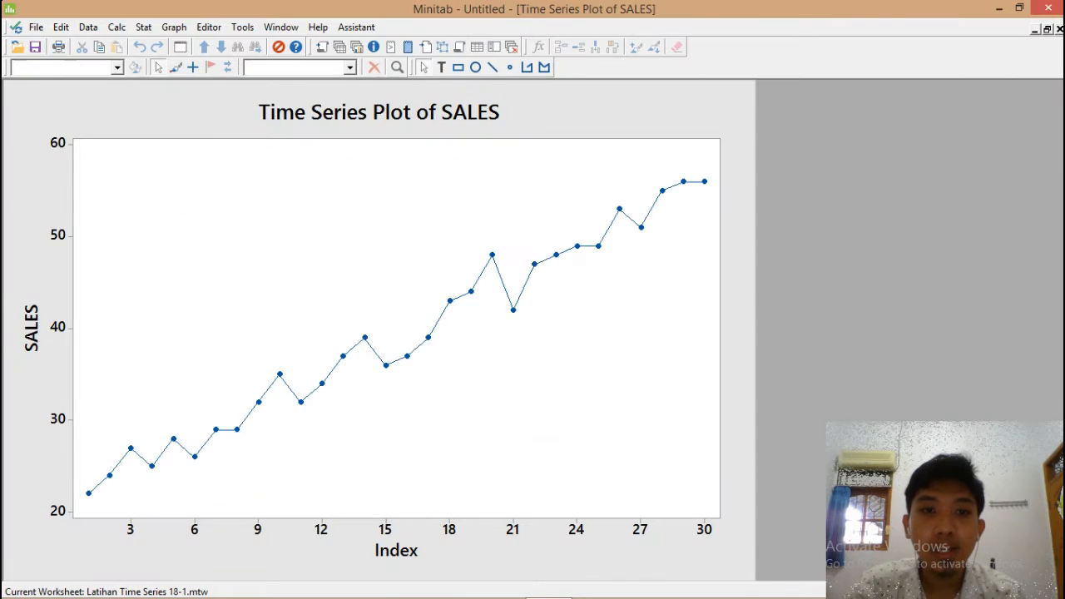
left_click(146, 456)
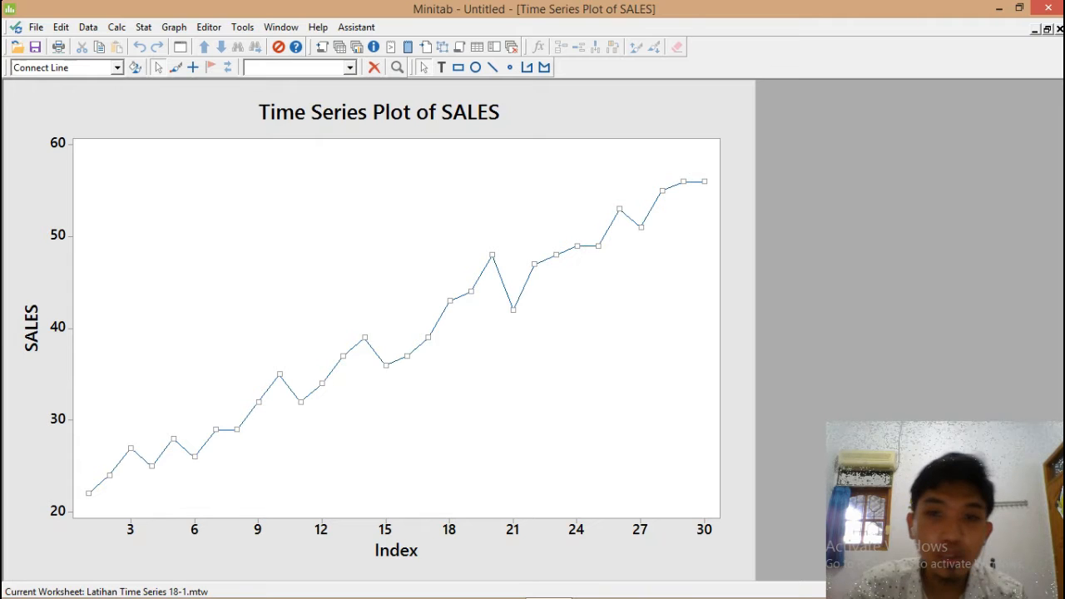
left_click(433, 383)
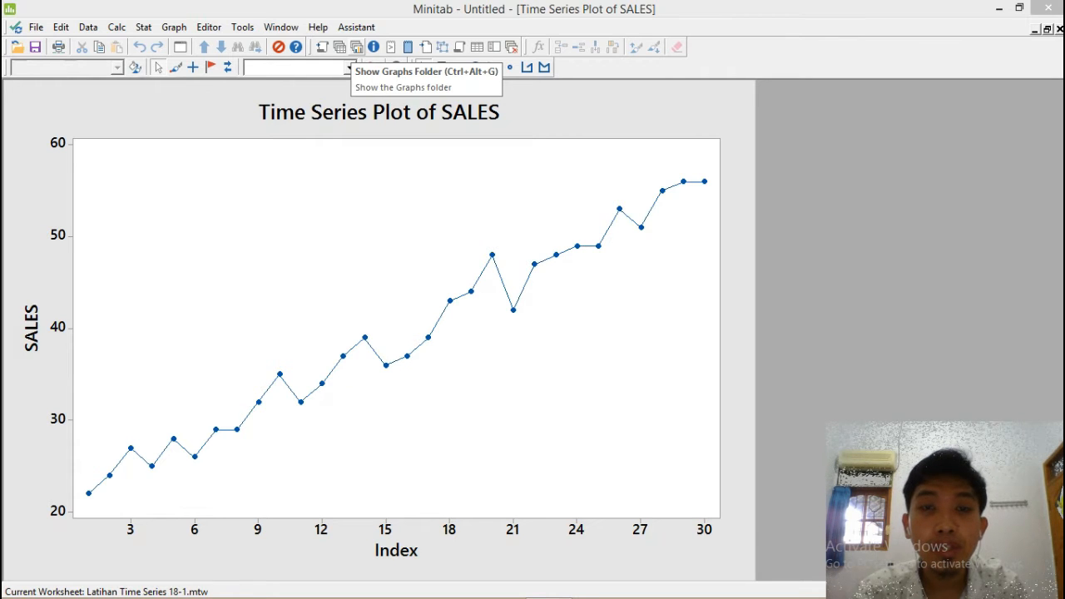
Switch to the Latihan Histogram 18-1 worksheet and maximize its window
left_click(339, 49)
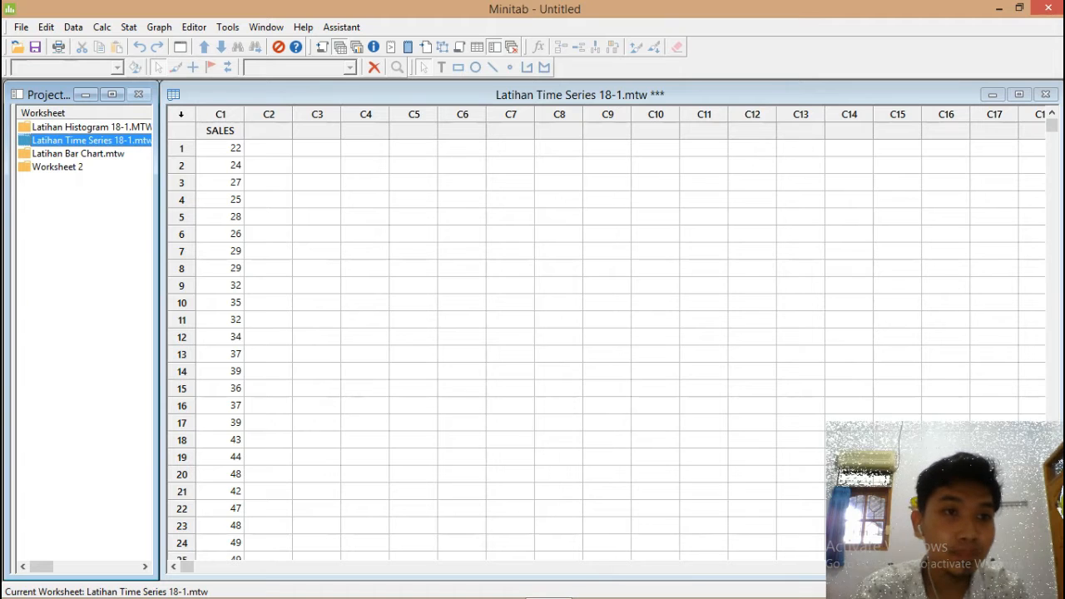
left_click(91, 127)
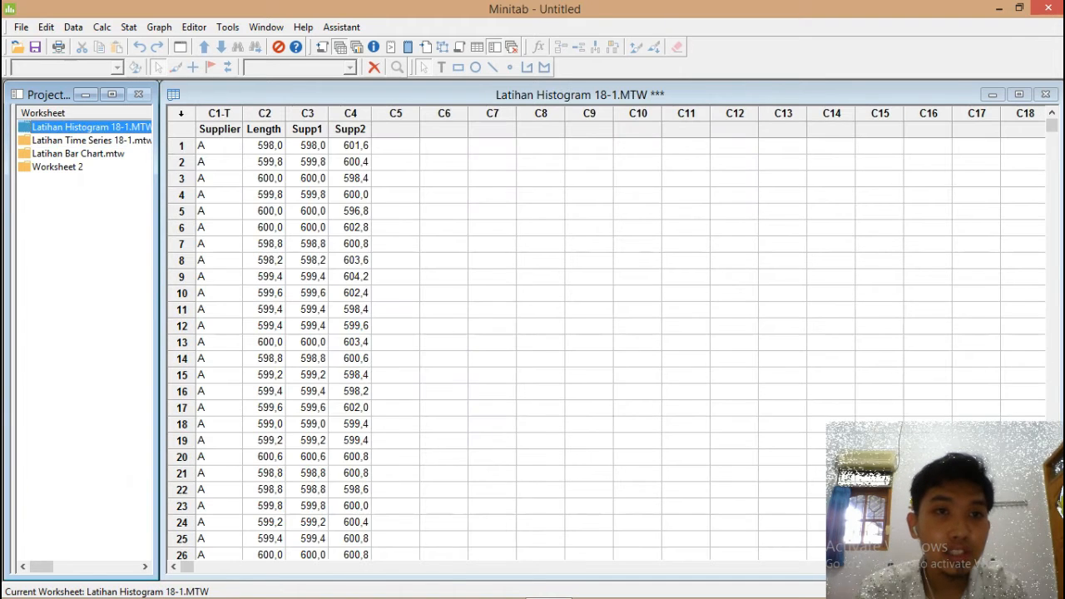
left_click(1019, 94)
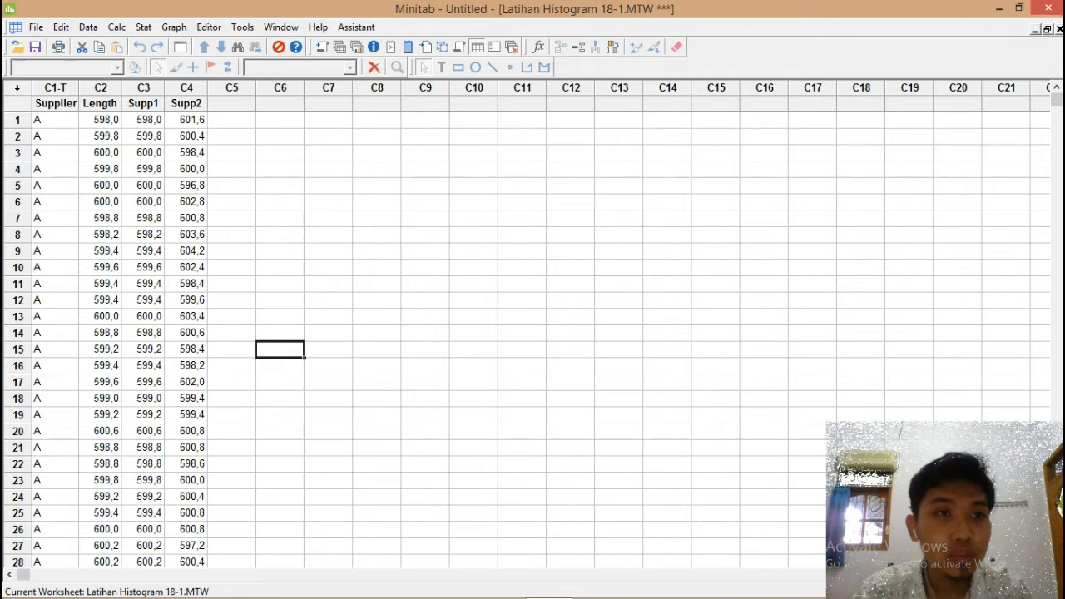
Examine the Supplier, Length, Supp1 and Supp2 columns across the rows of suppliers A and B
scroll(533, 333, "down", 20)
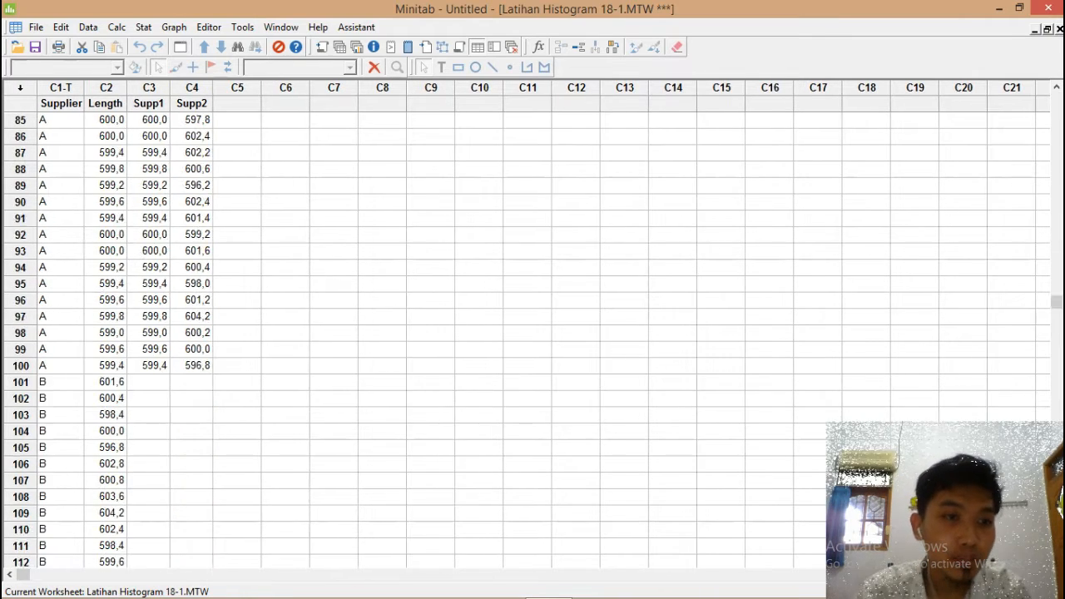
scroll(532, 333, "down", 20)
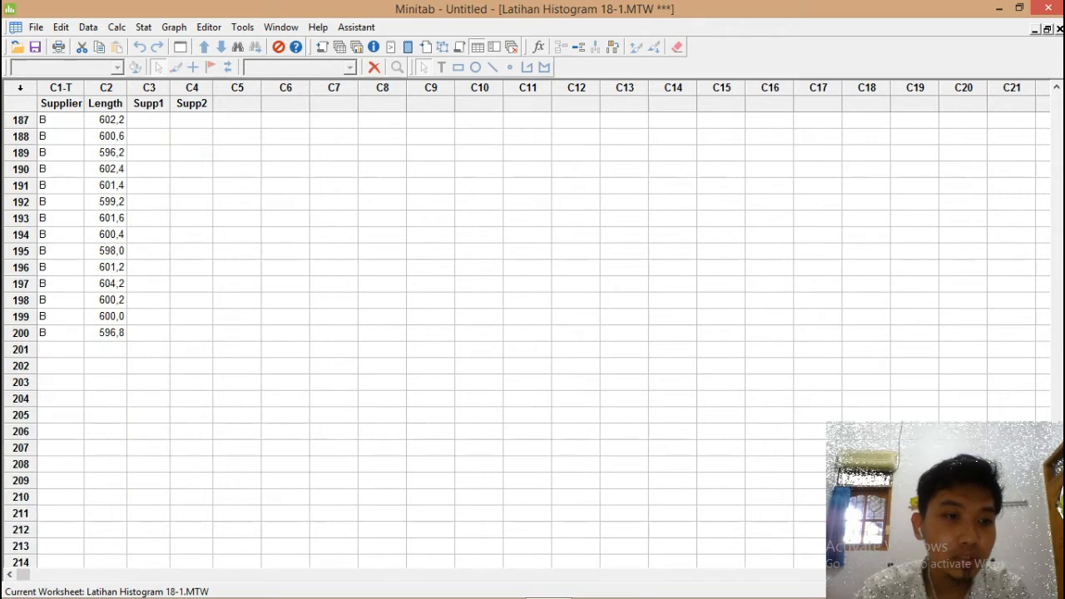
scroll(533, 333, "up", 10)
scroll(533, 333, "up", 20)
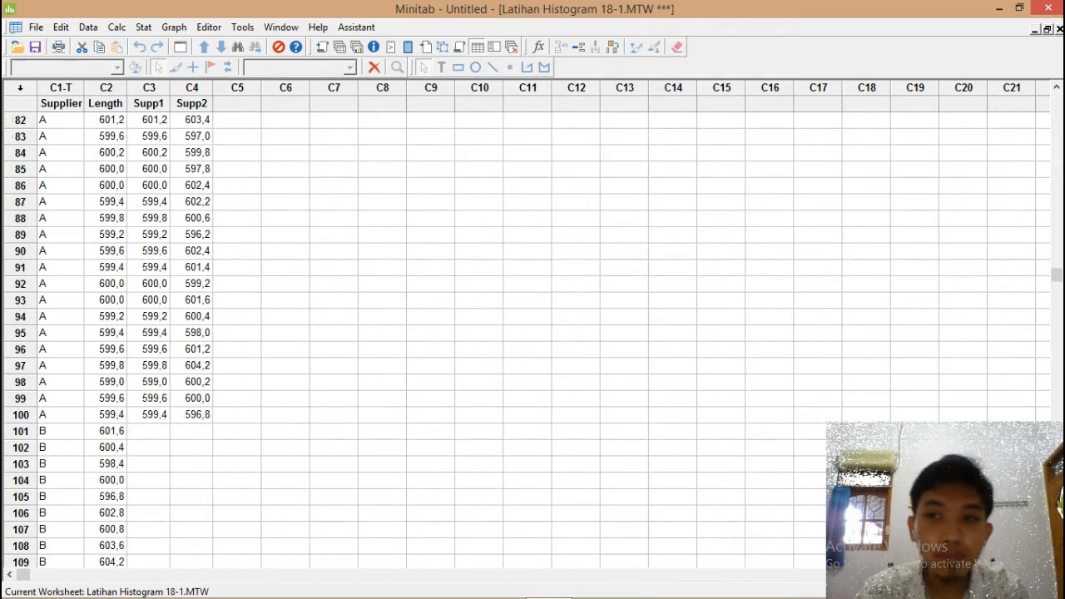
scroll(532, 333, "up", 9)
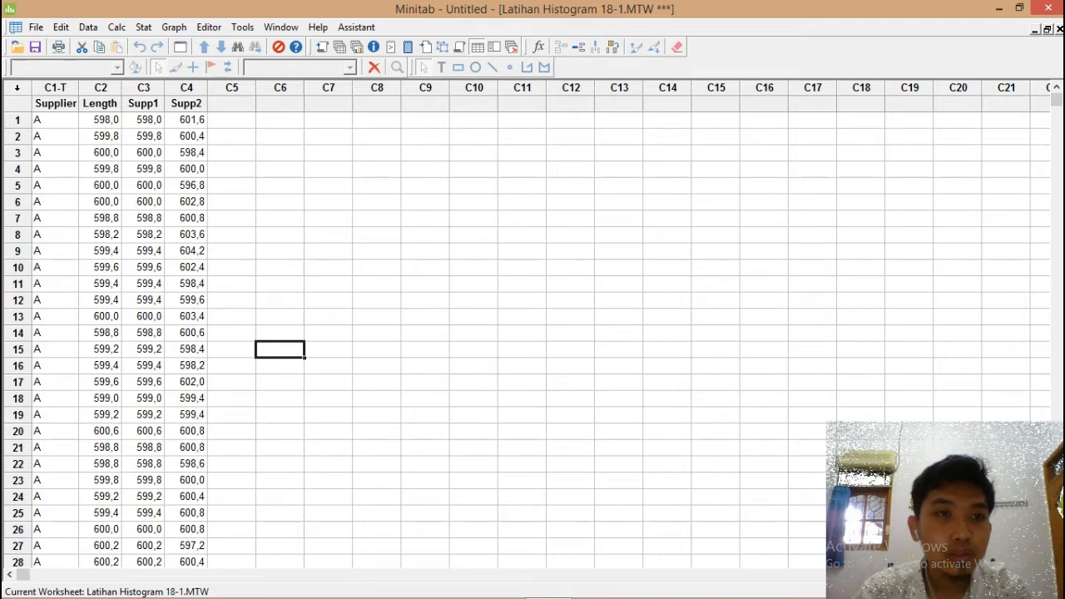
scroll(532, 333, "down", 20)
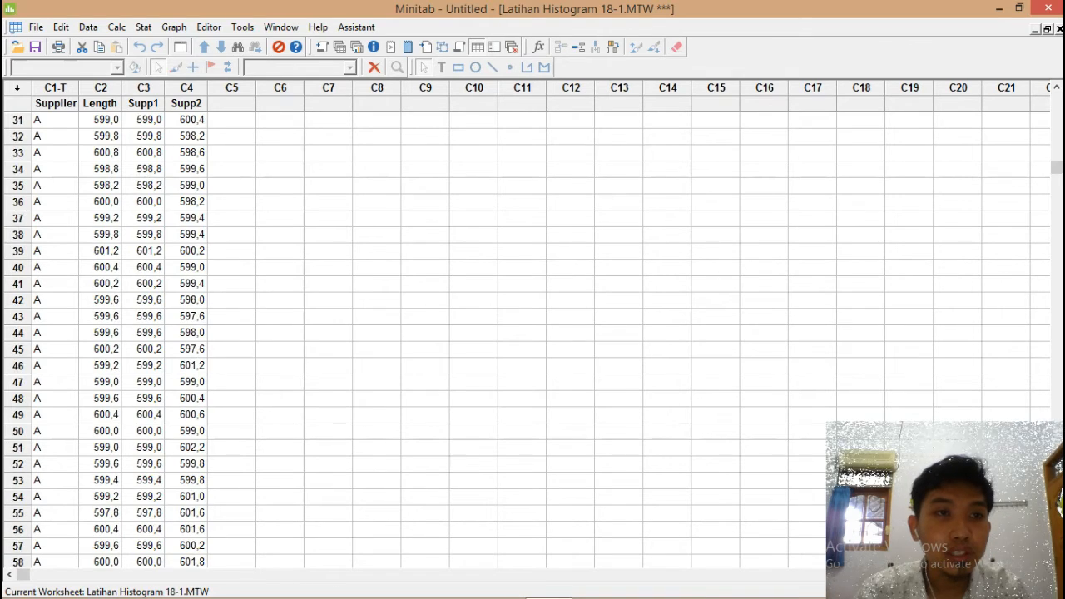
scroll(532, 333, "down", 20)
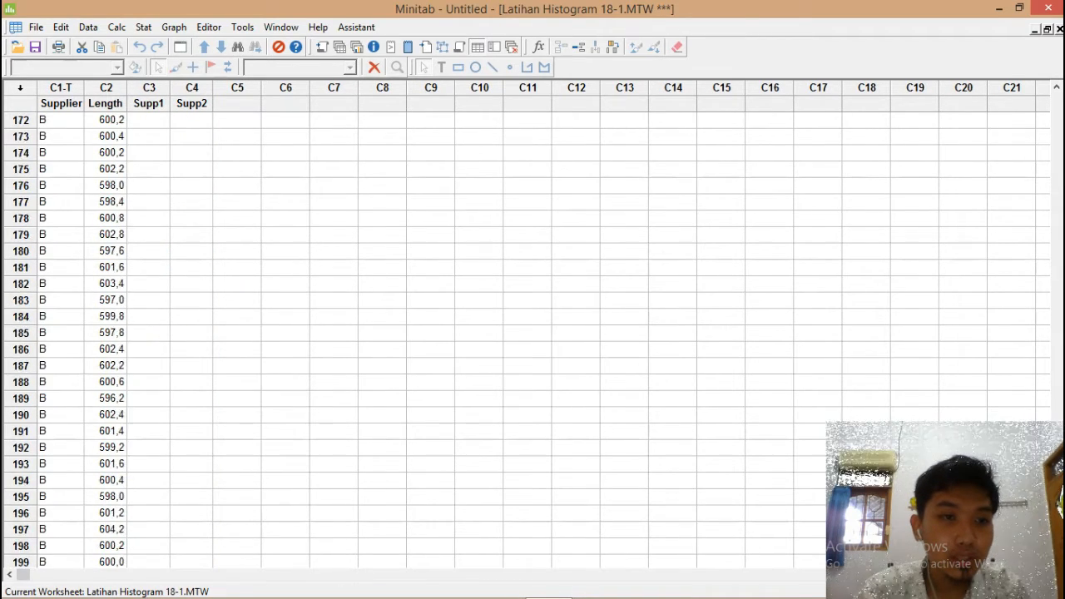
scroll(533, 333, "up", 20)
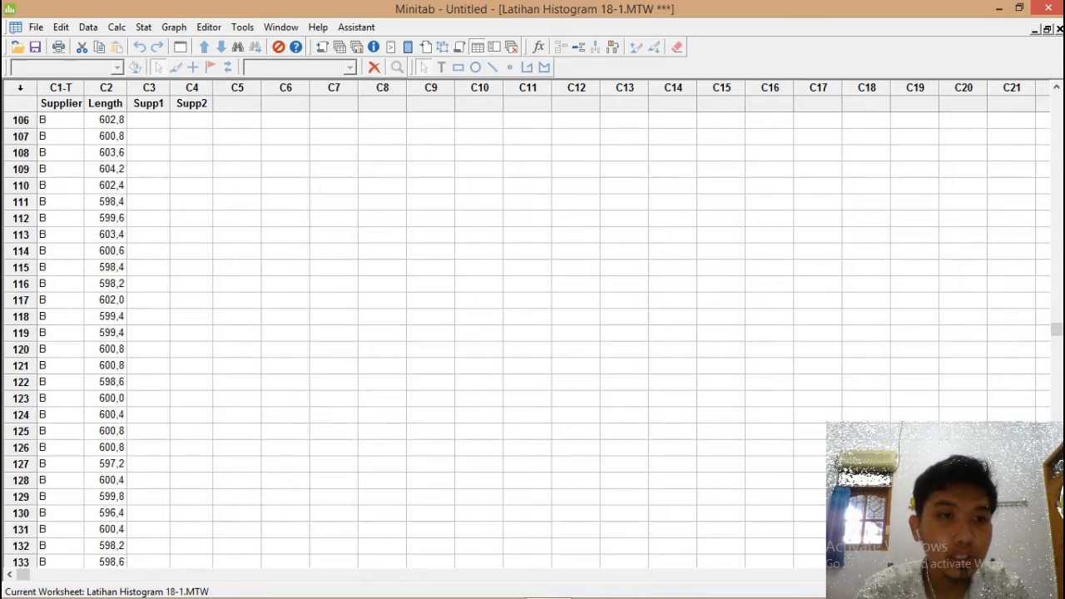
scroll(532, 333, "up", 15)
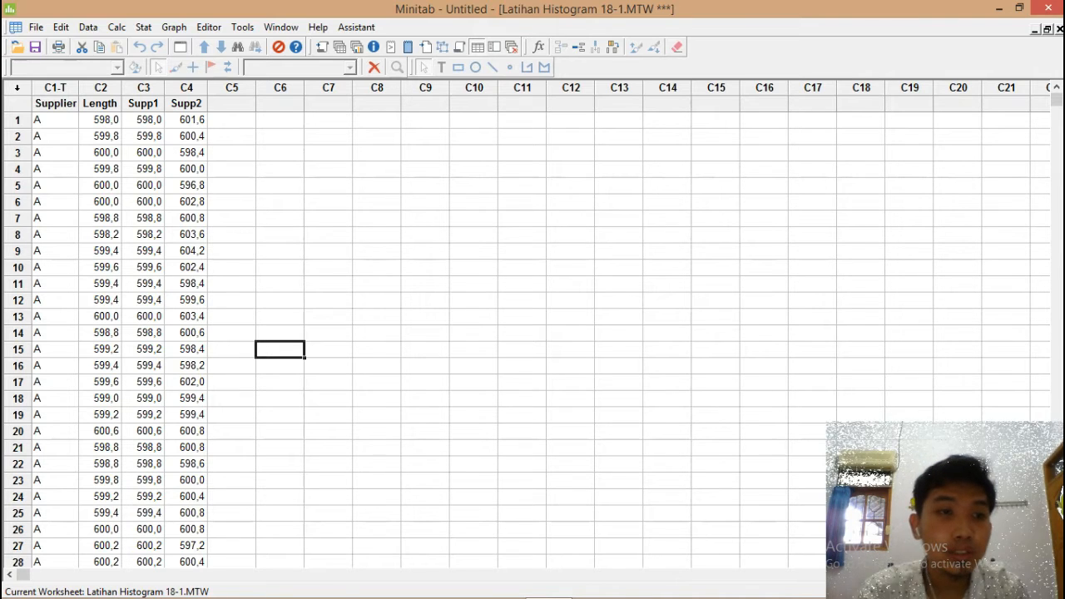
scroll(533, 333, "down", 5)
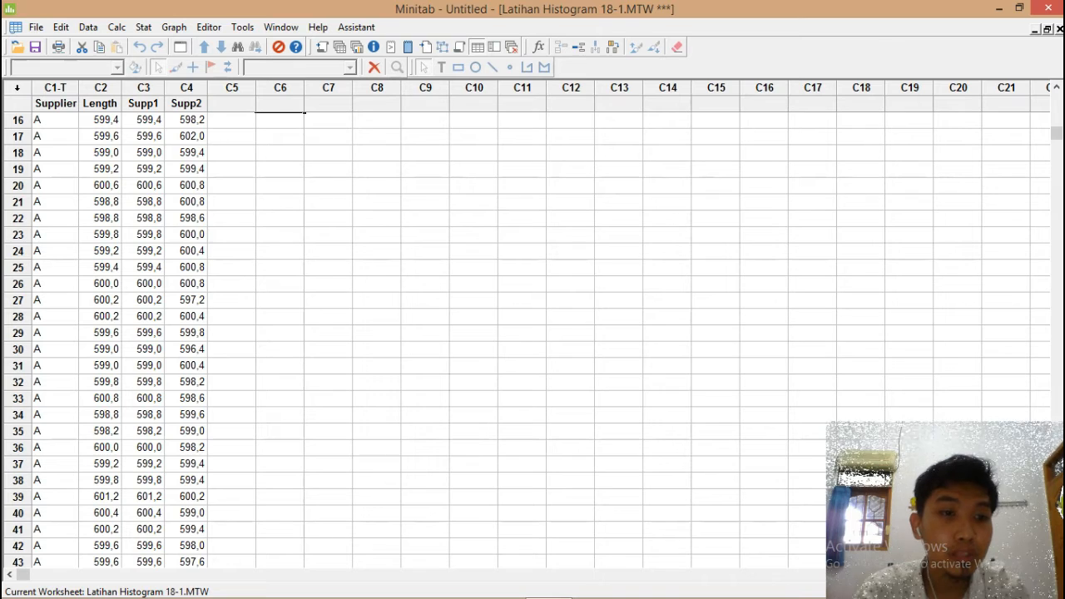
scroll(532, 333, "down", 7)
scroll(532, 333, "up", 12)
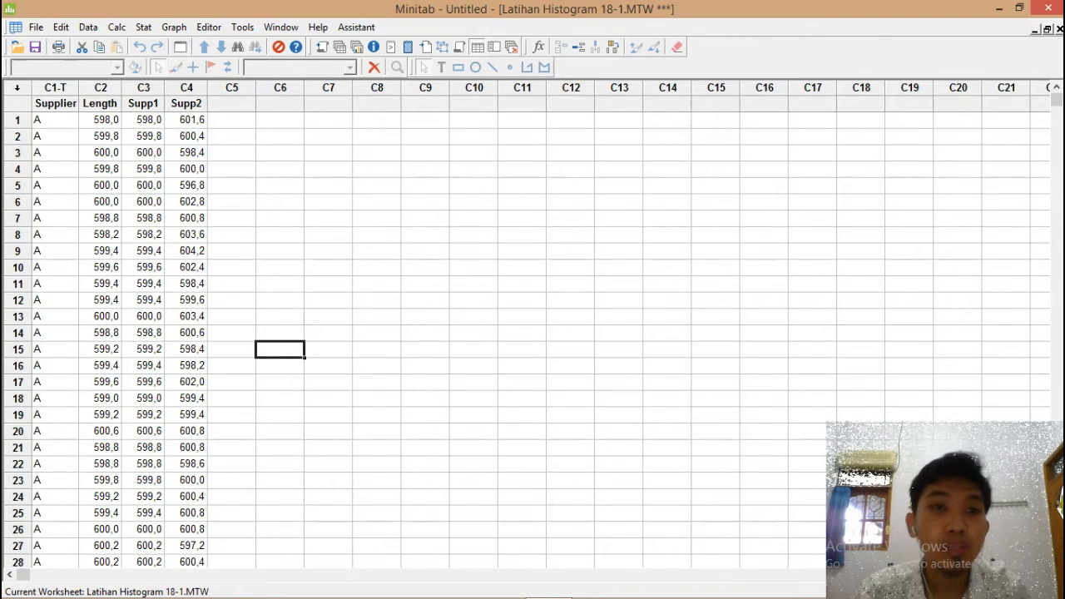
Create a simple histogram with Supp1 as the graph variable and examine its bars
left_click(174, 28)
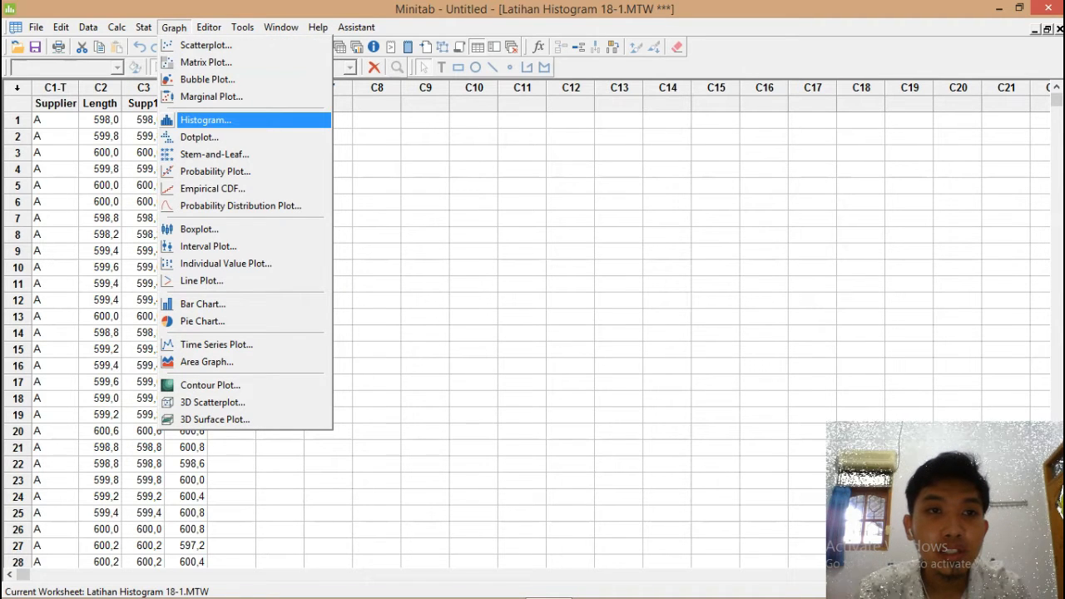
left_click(205, 120)
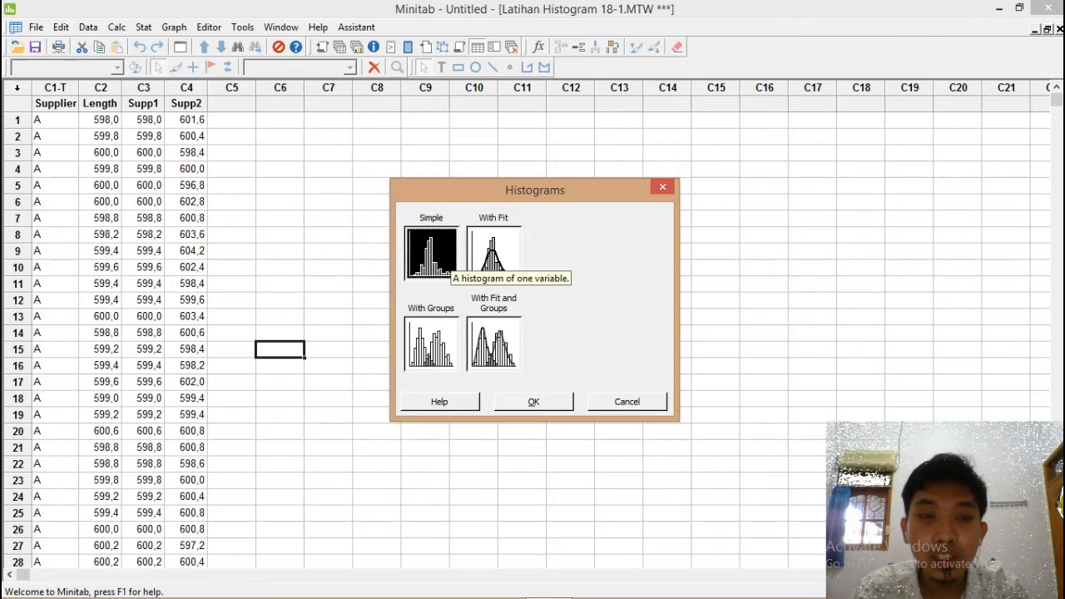
left_click(534, 402)
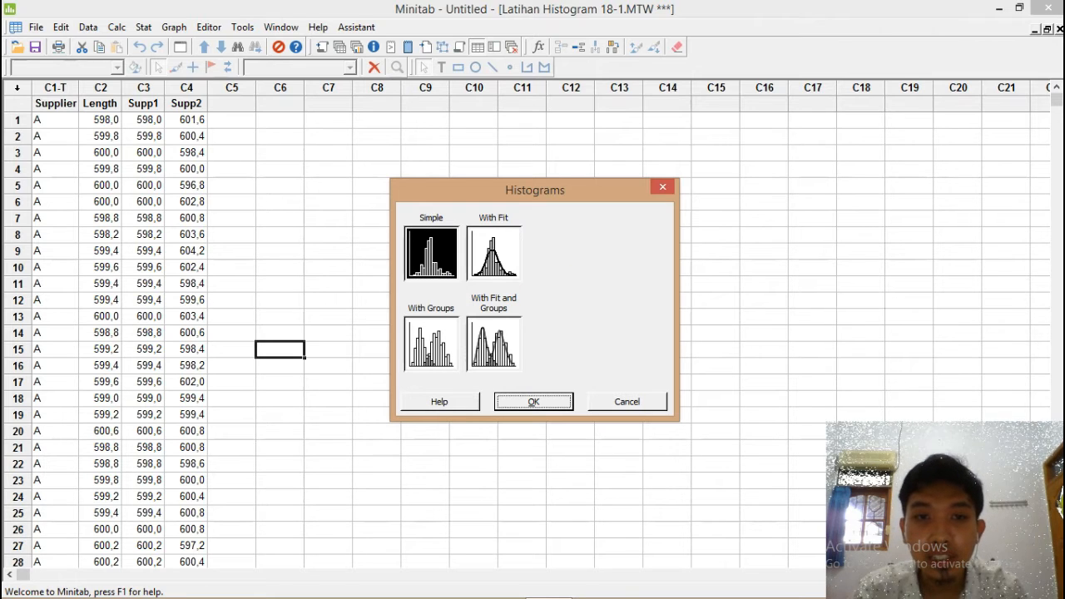
left_click(533, 401)
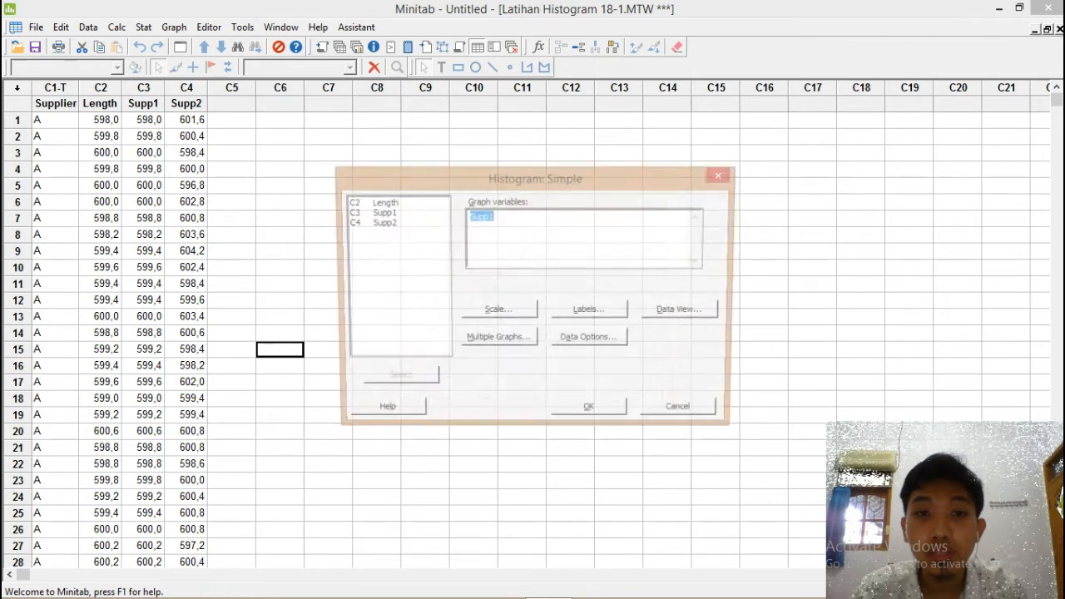
left_click(494, 216)
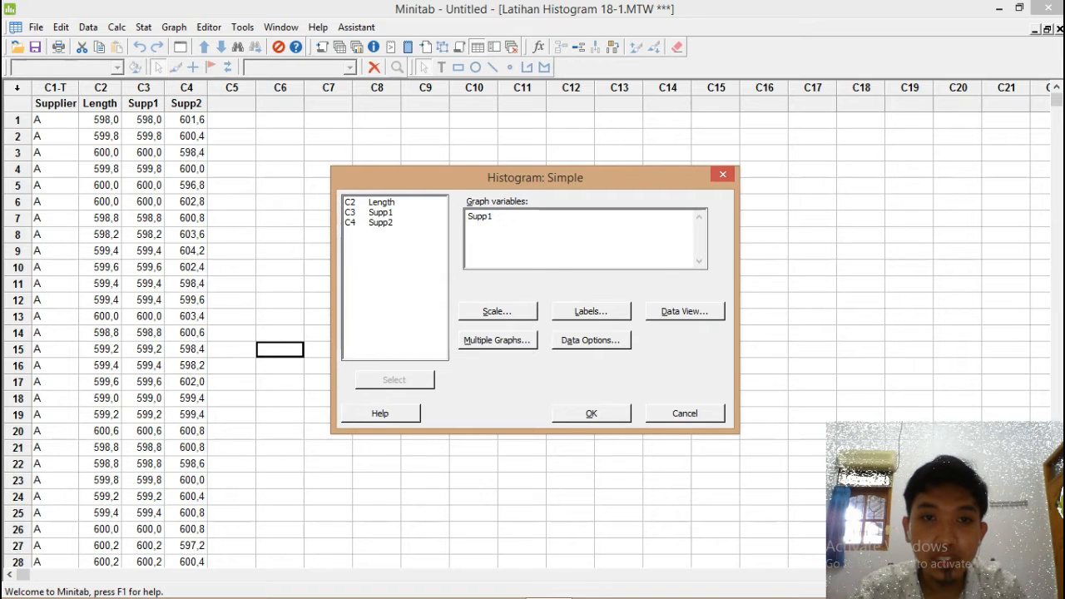
left_click(591, 413)
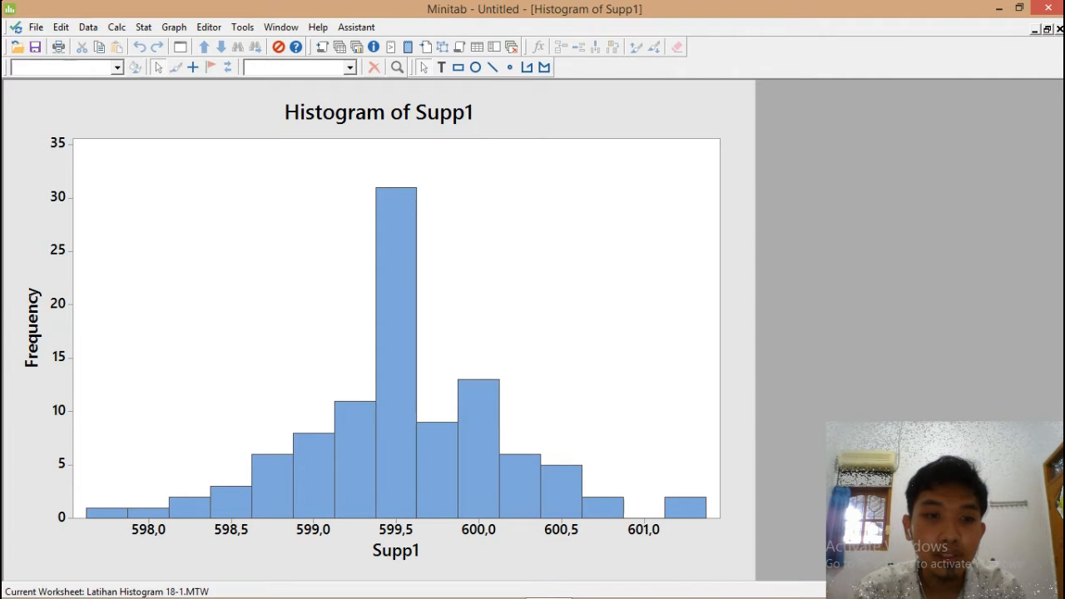
left_click(396, 299)
left_click(507, 266)
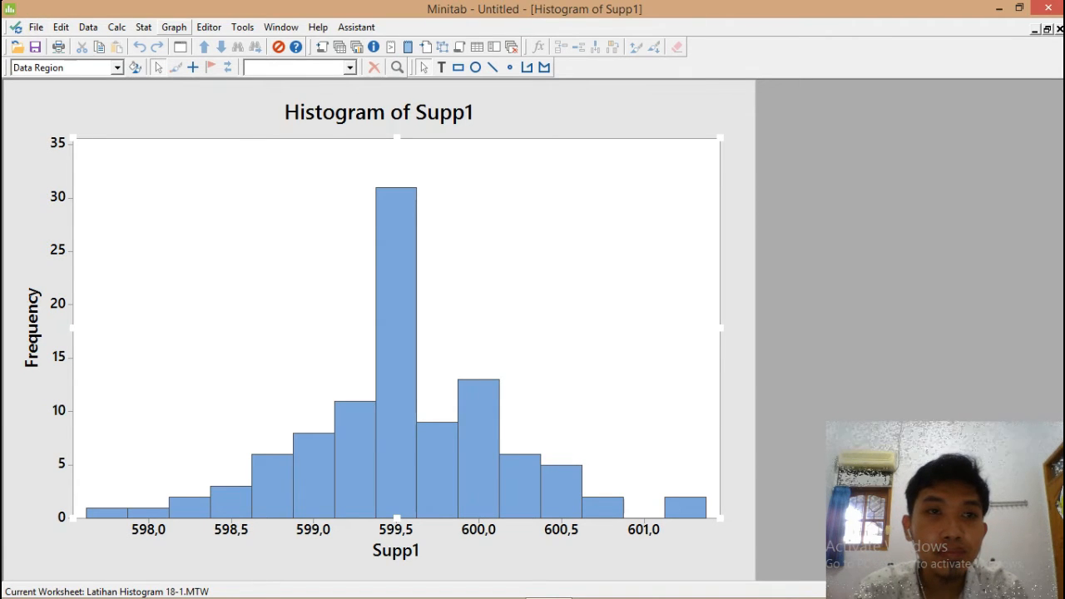
Create a histogram with fit and groups of Supp1 and Supp2, with the graph variables forming groups, and examine its normal curves
left_click(340, 46)
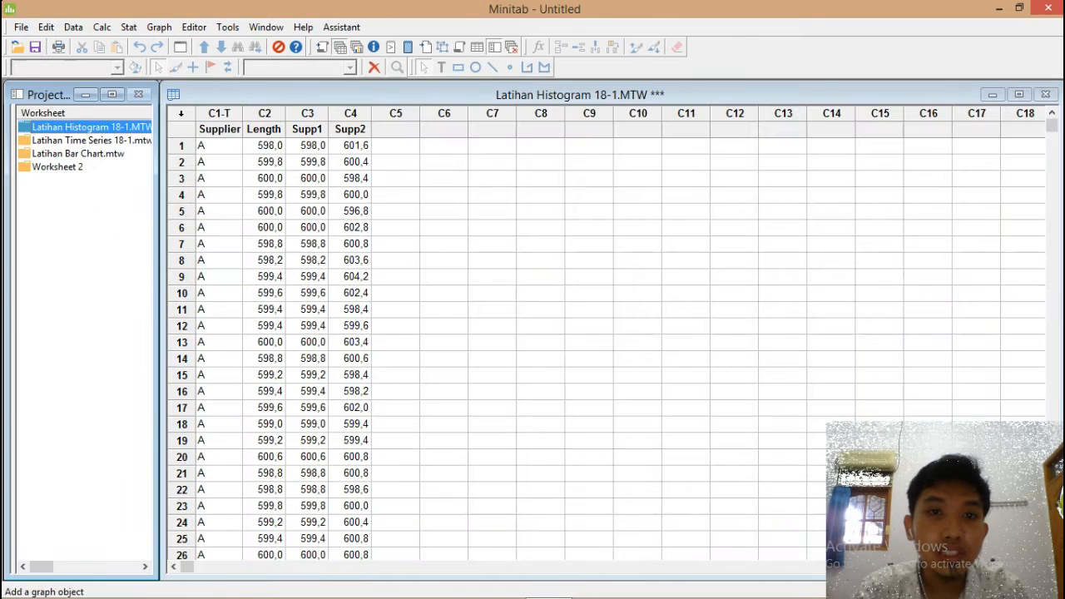
left_click(1018, 94)
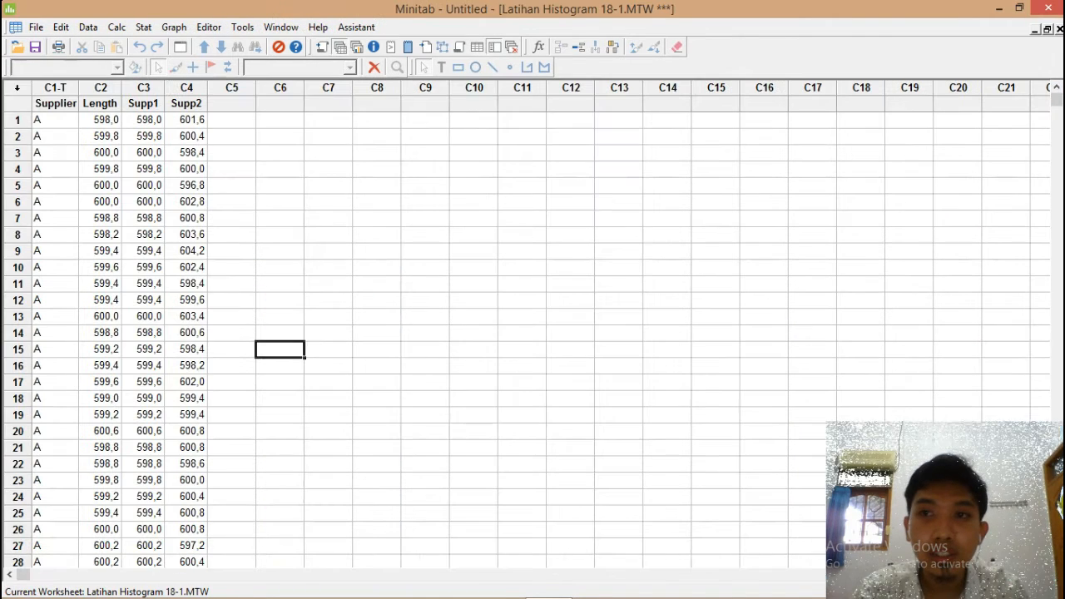
left_click(174, 28)
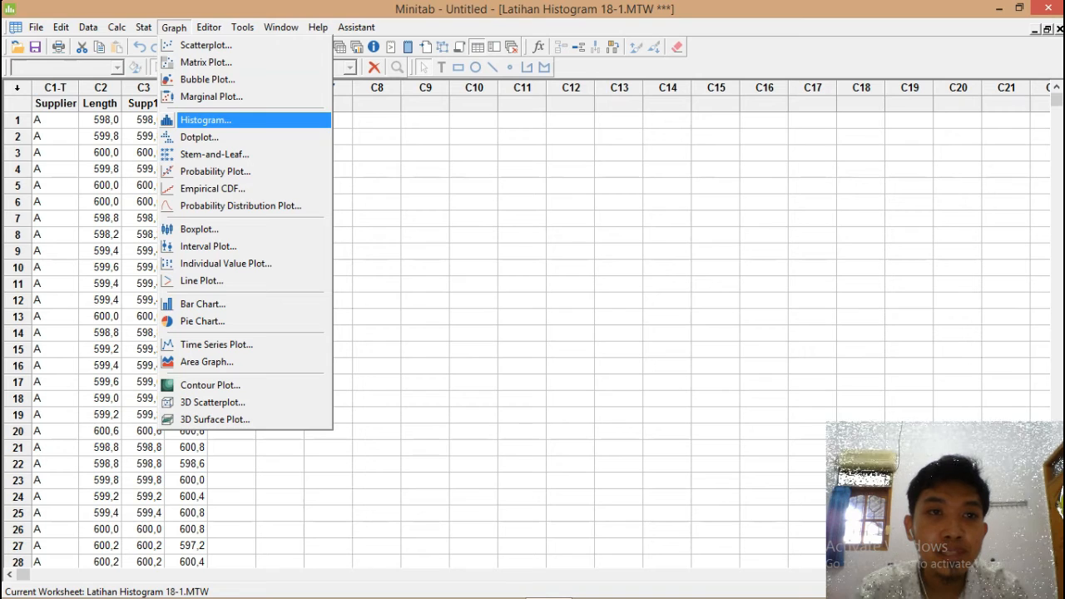
left_click(206, 120)
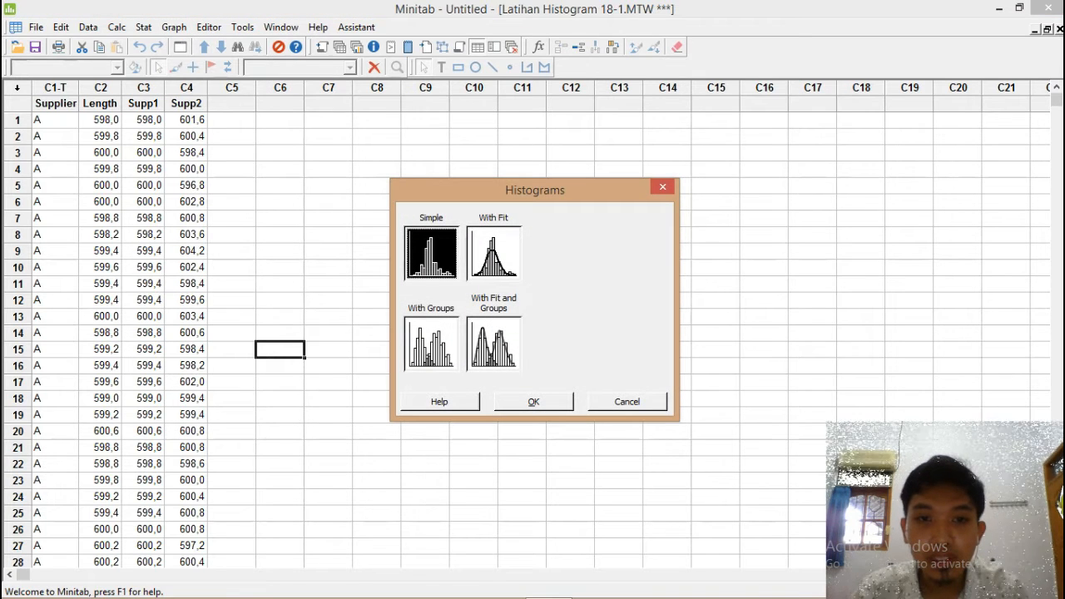
left_click(431, 344)
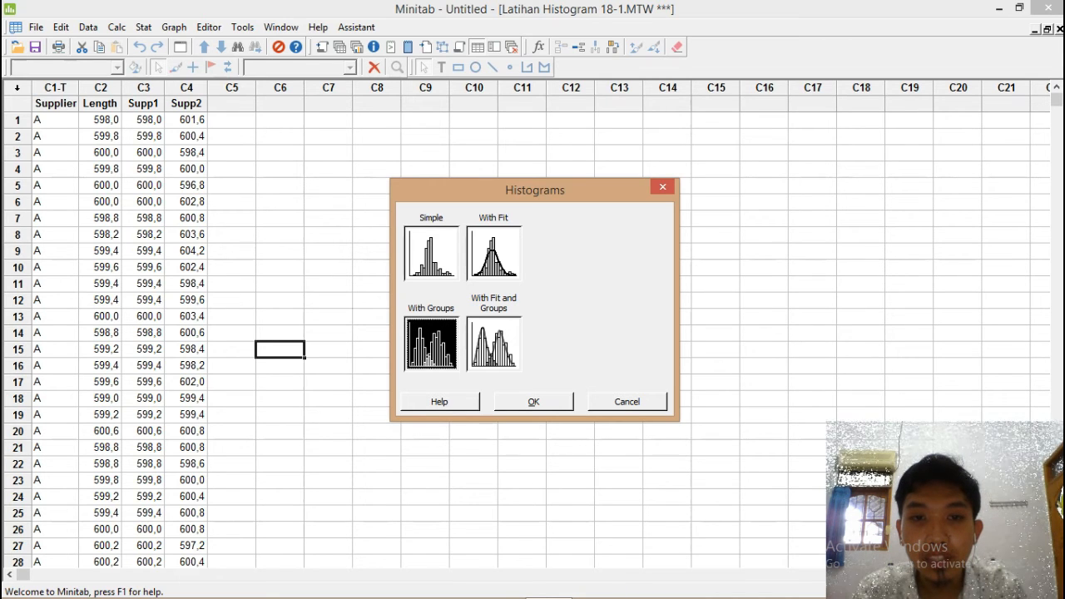
left_click(494, 344)
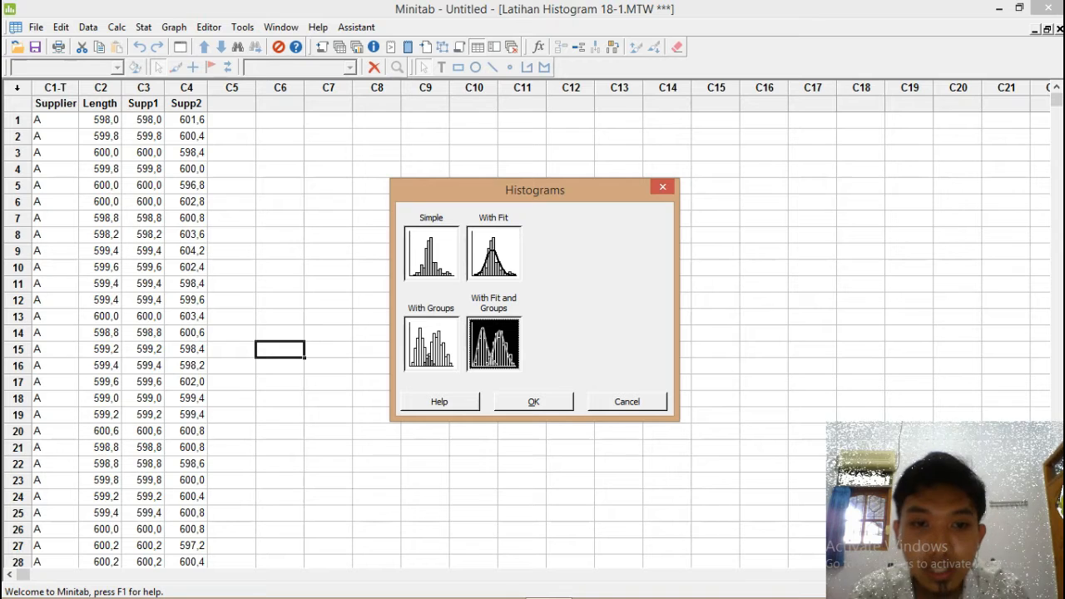
key("Return")
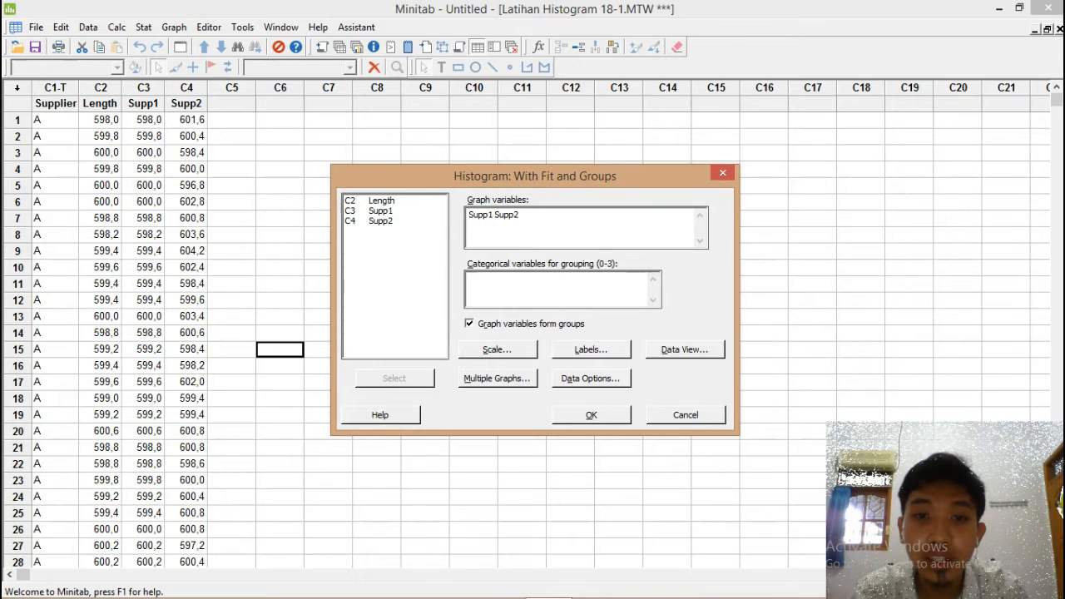
left_click(592, 415)
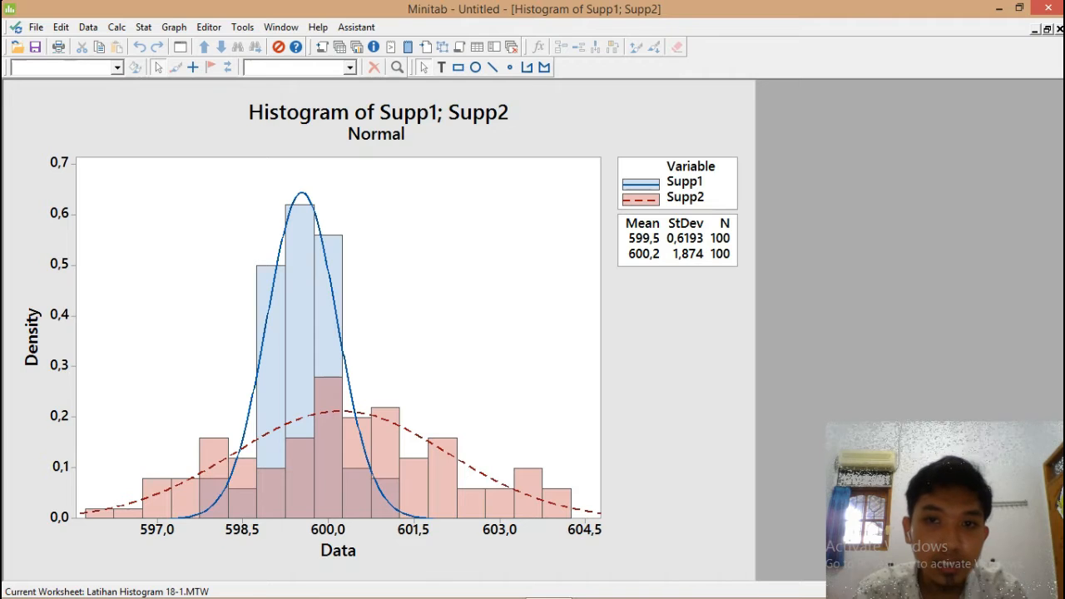
mouse_move(171, 516)
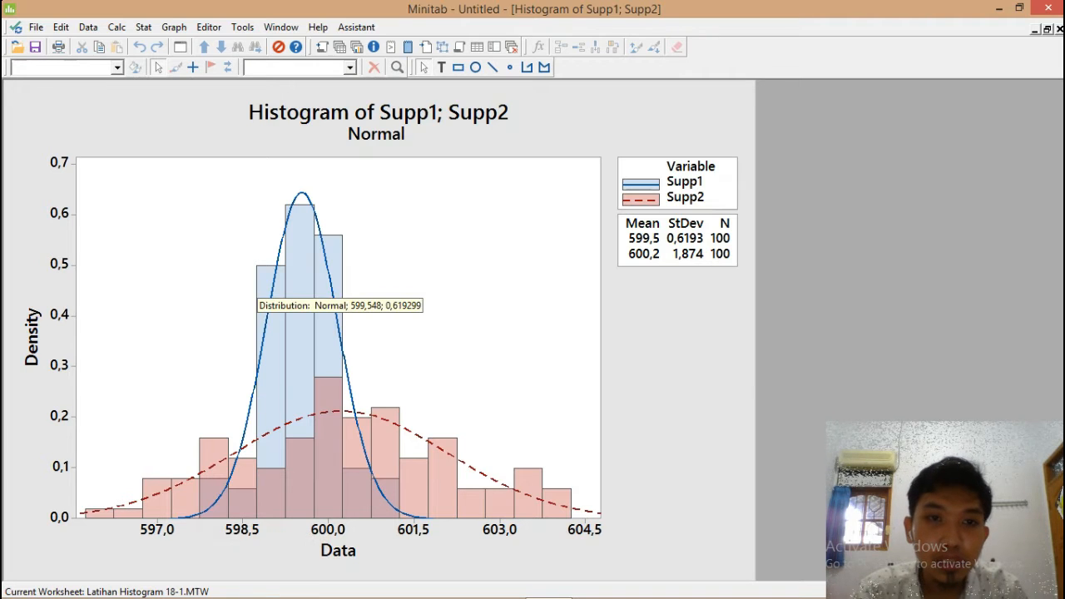
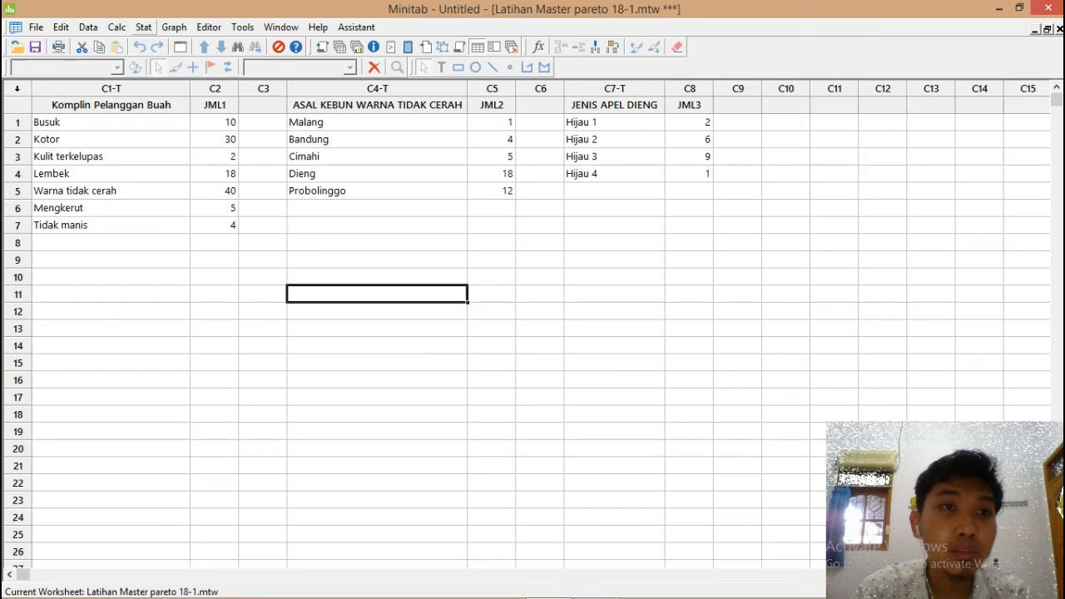
Create a Pareto chart with Komplin Pelanggan Buah as the defects data and JML1 as the frequencies, and examine its bars
left_click(143, 27)
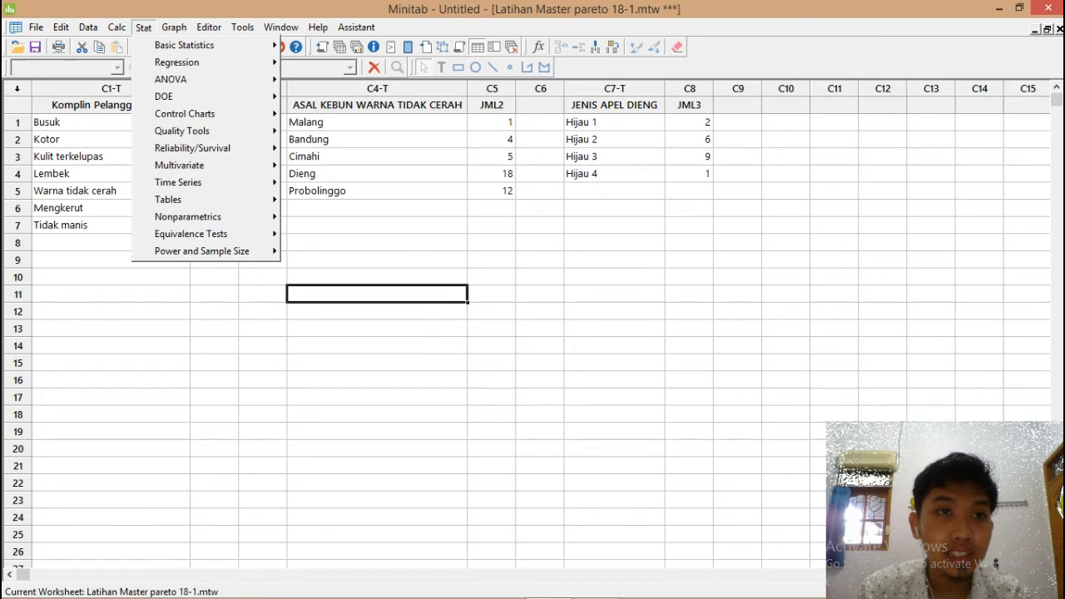
mouse_move(182, 131)
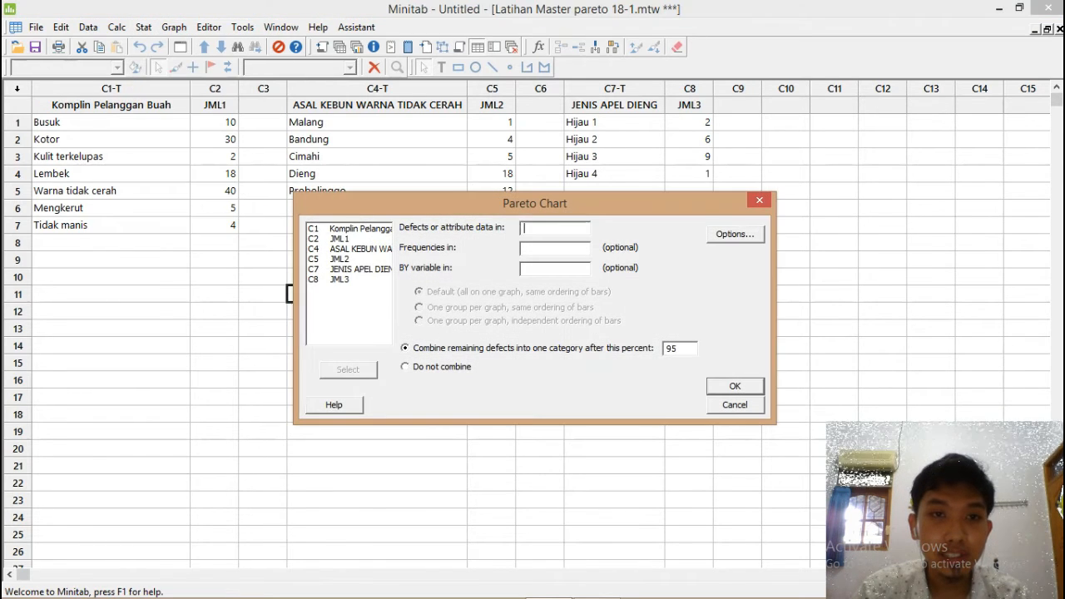
left_click(333, 148)
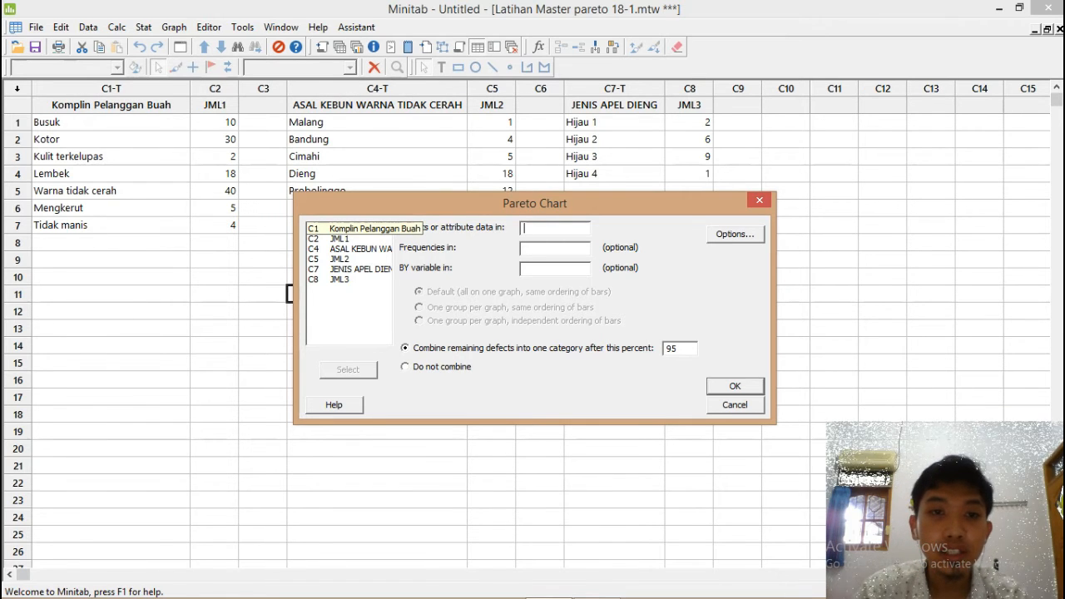
double_click(341, 228)
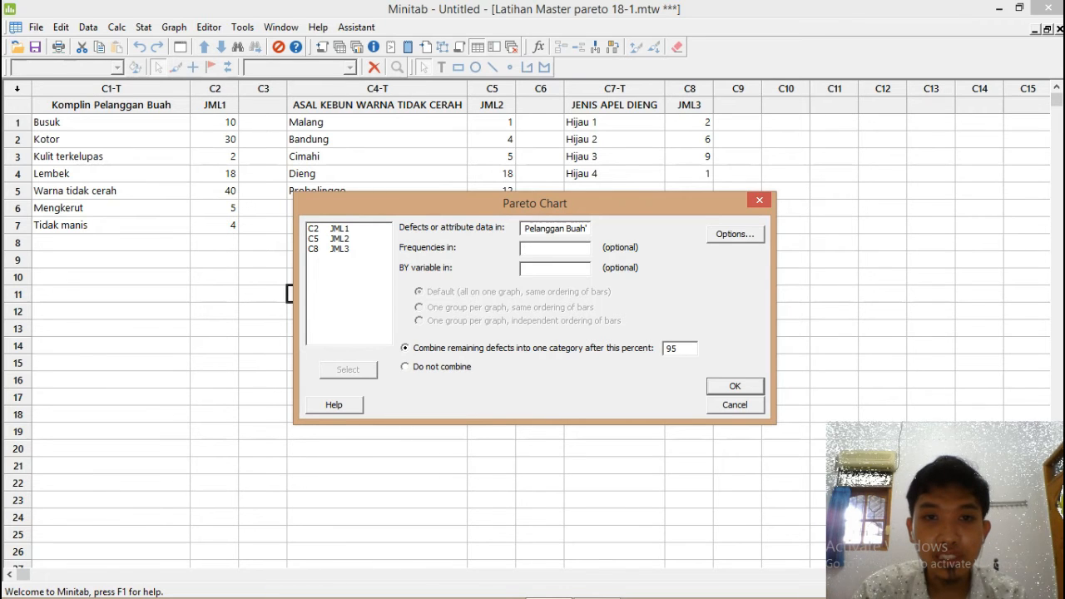
left_click(339, 229)
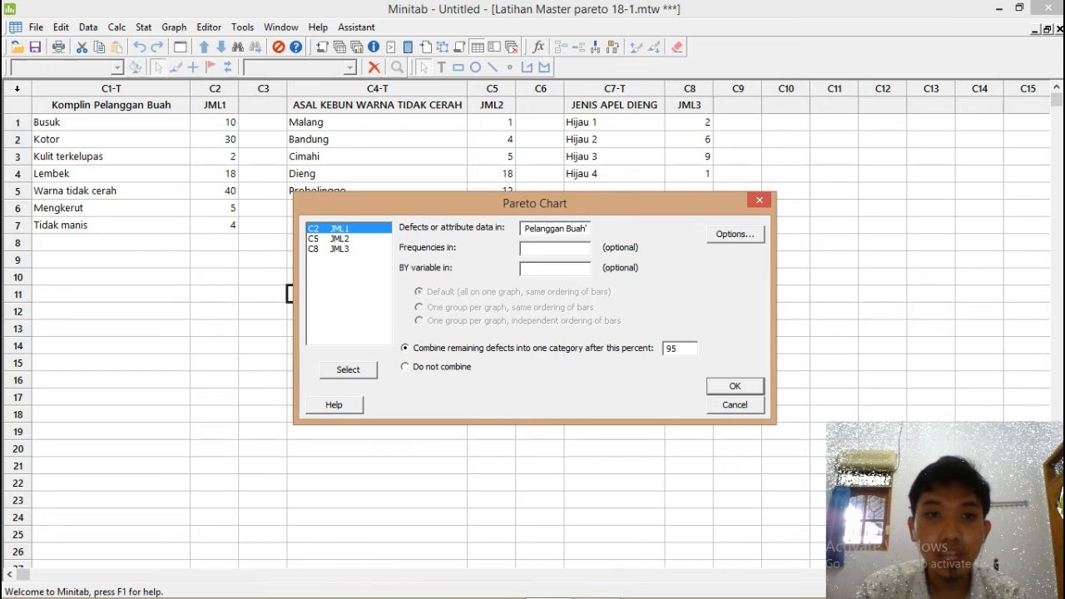
double_click(339, 229)
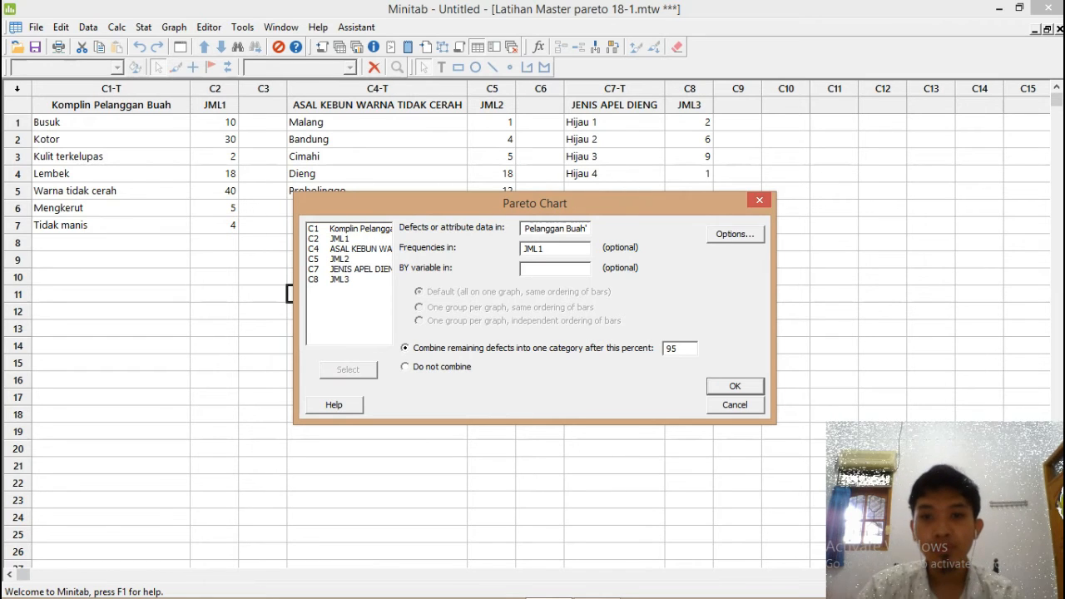
left_click(735, 387)
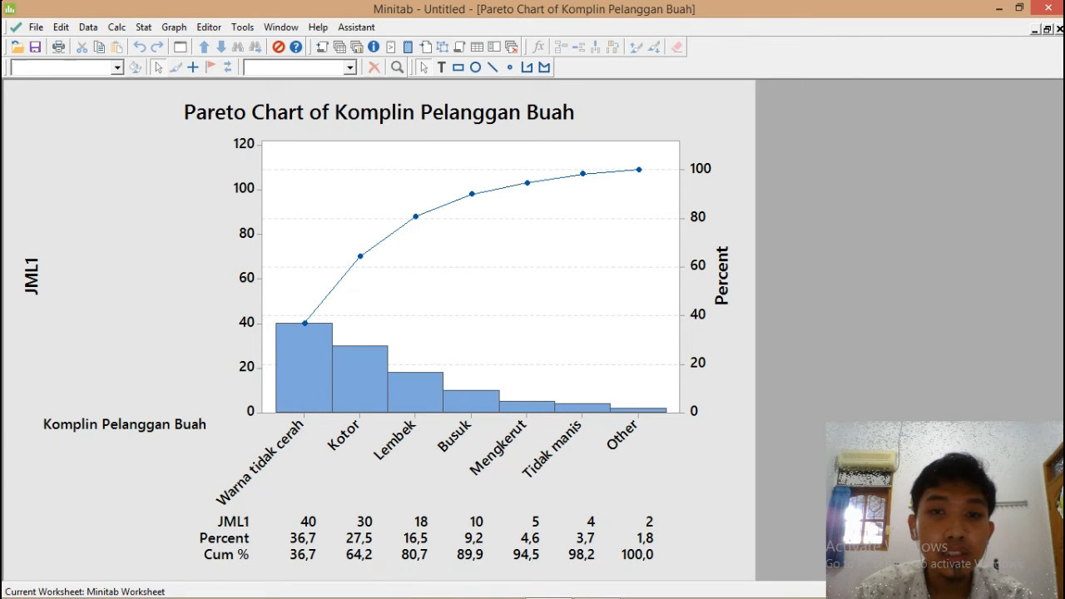
mouse_move(294, 332)
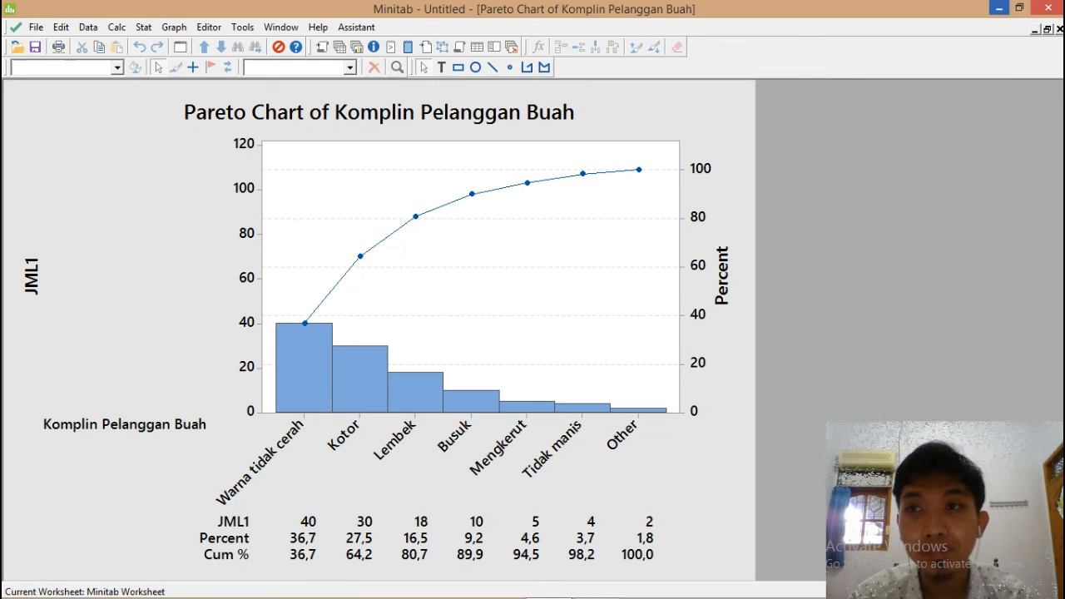
left_click(999, 7)
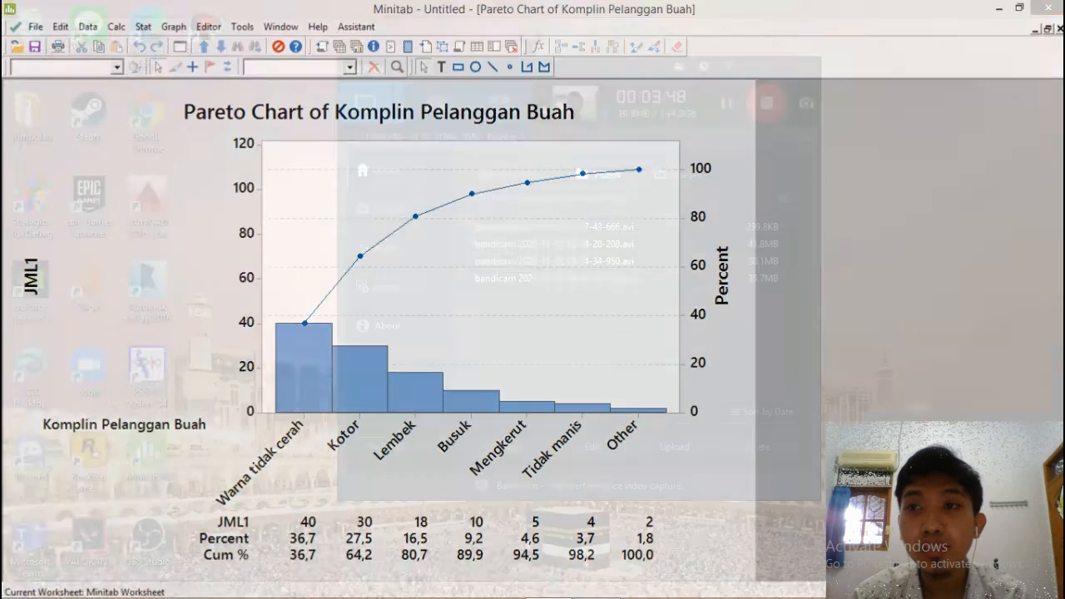